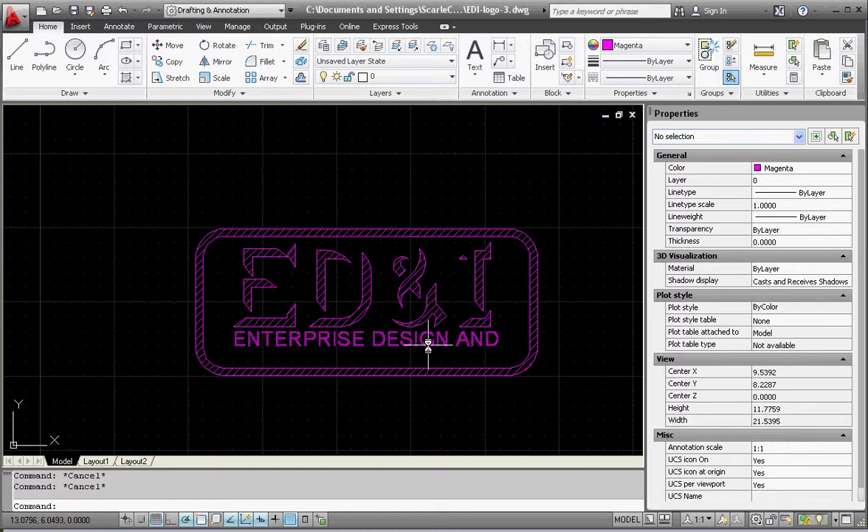
- Select the whole ENTERPRISE DESIGN AND MText line and switch its font to Arial Black
double_click(429, 341)
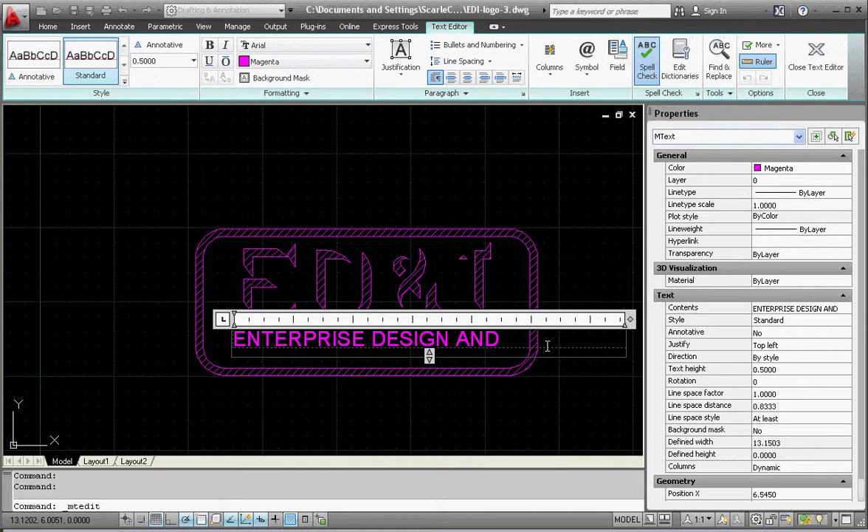
left_click_drag(483, 336, 204, 322)
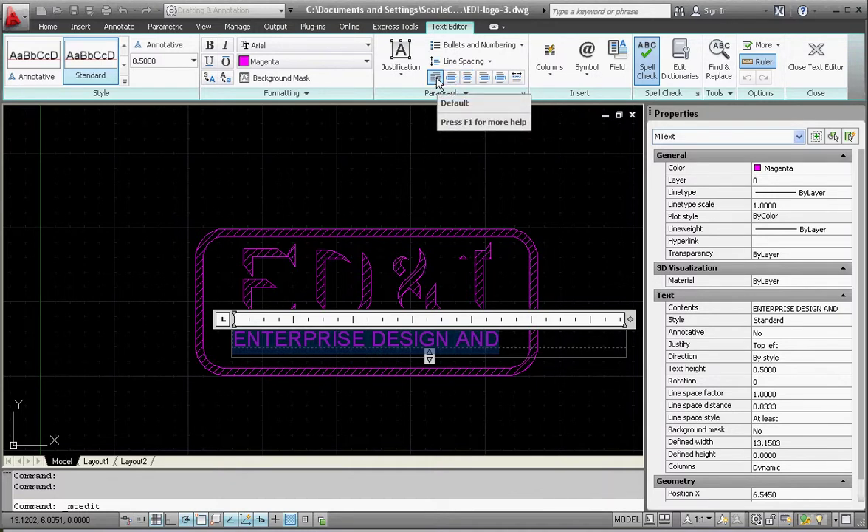
left_click(307, 95)
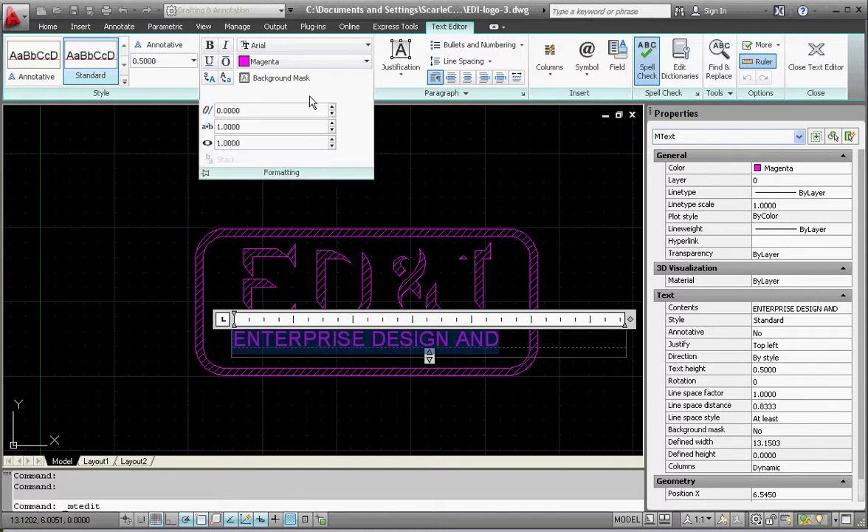
left_click(237, 127)
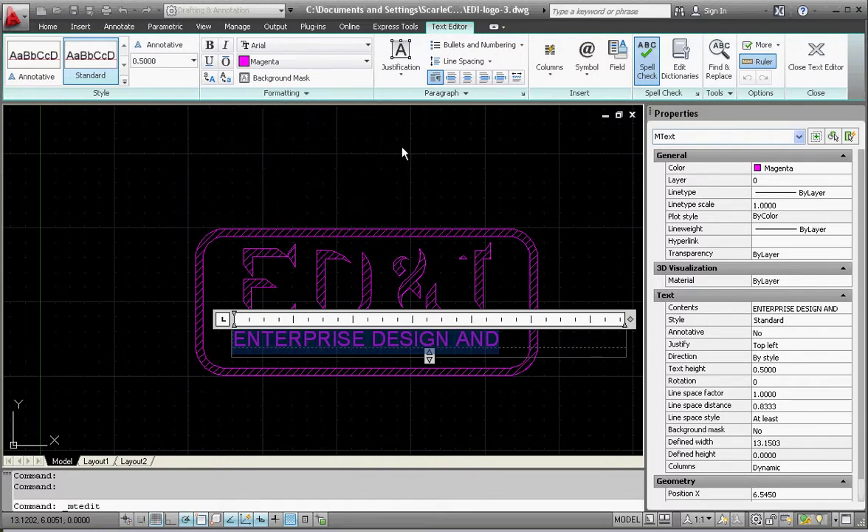
left_click(270, 46)
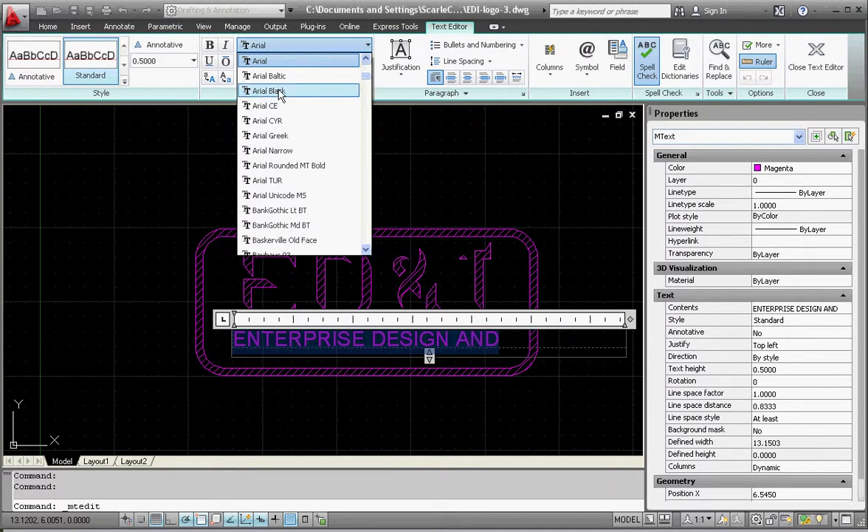
left_click(281, 91)
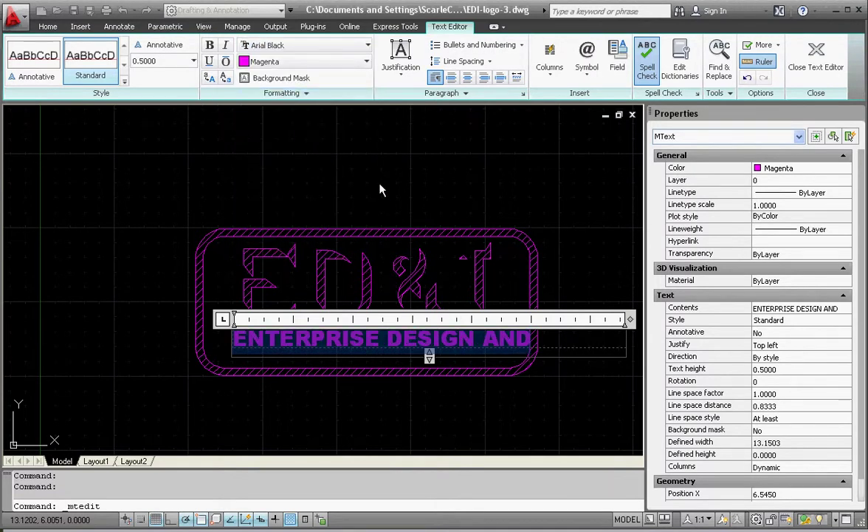
- Shift the ENTERPRISE DESIGN AND line slightly left within the logo frame
left_click(381, 195)
left_click(476, 365)
left_click(446, 350)
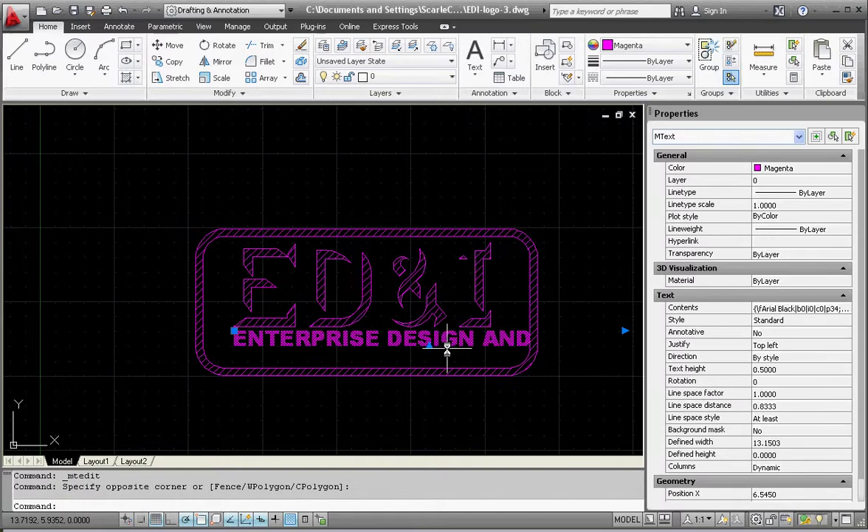
scroll(252, 353, "up", 5)
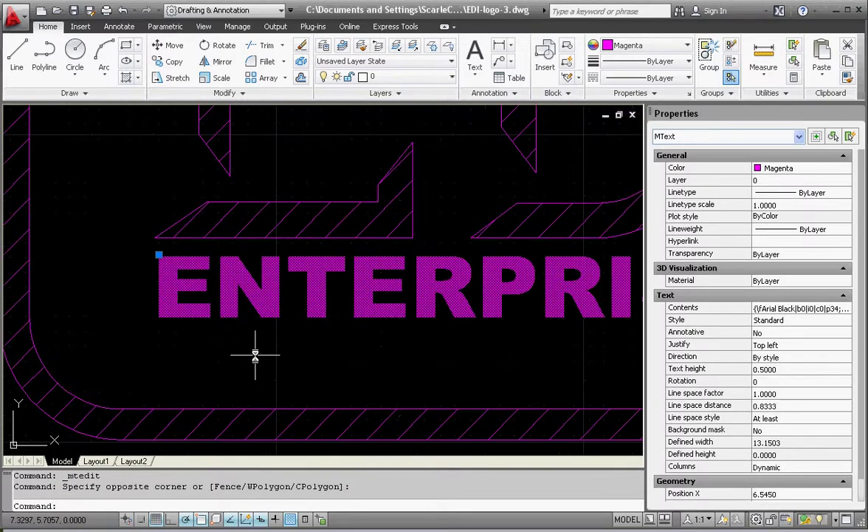
left_click(160, 258)
scroll(188, 287, "down", 5)
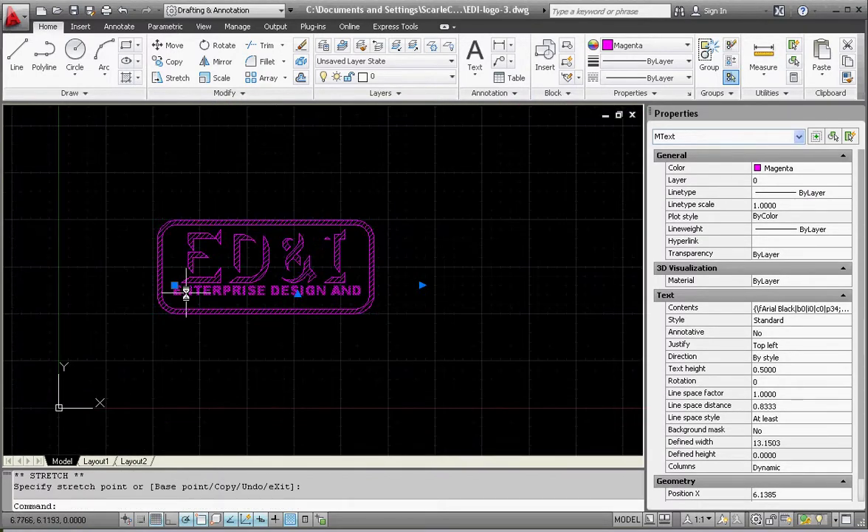
scroll(189, 293, "up", 3)
key("Escape")
key("Escape")
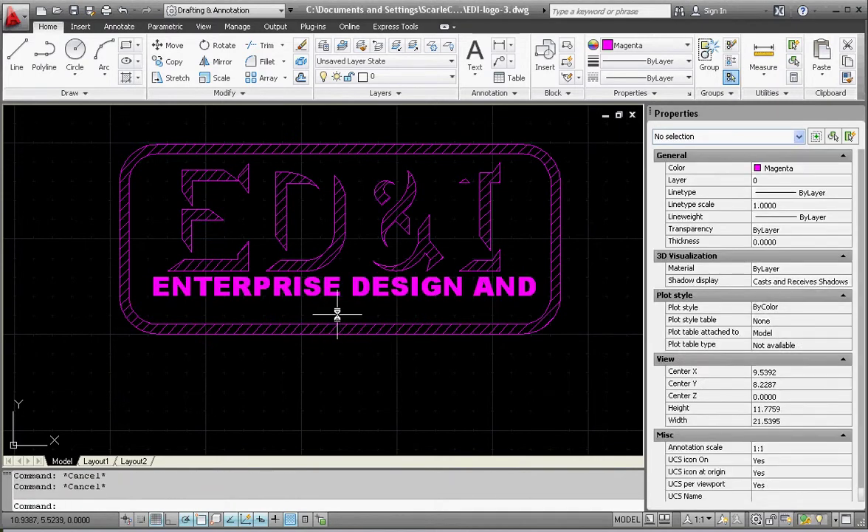
left_click(325, 299)
left_click(291, 266)
- Copy the line just below the original and change the copy's text to INNOVATIONS
left_click(174, 62)
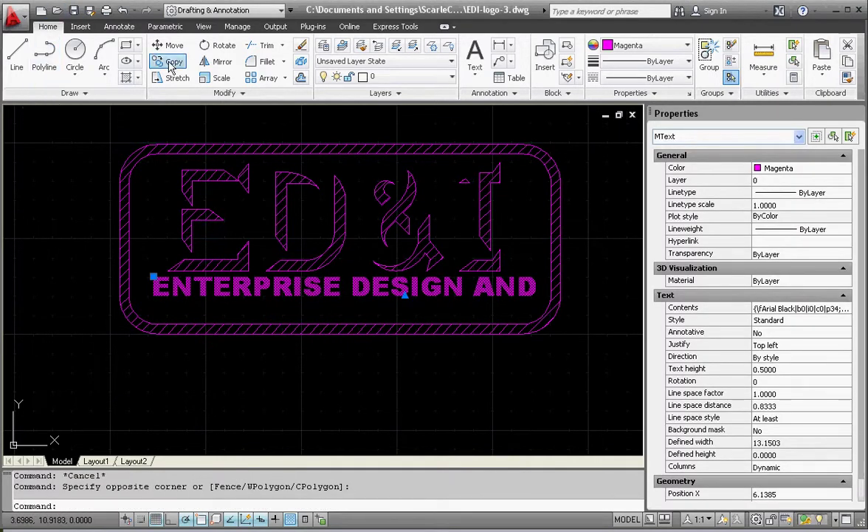
left_click(515, 368)
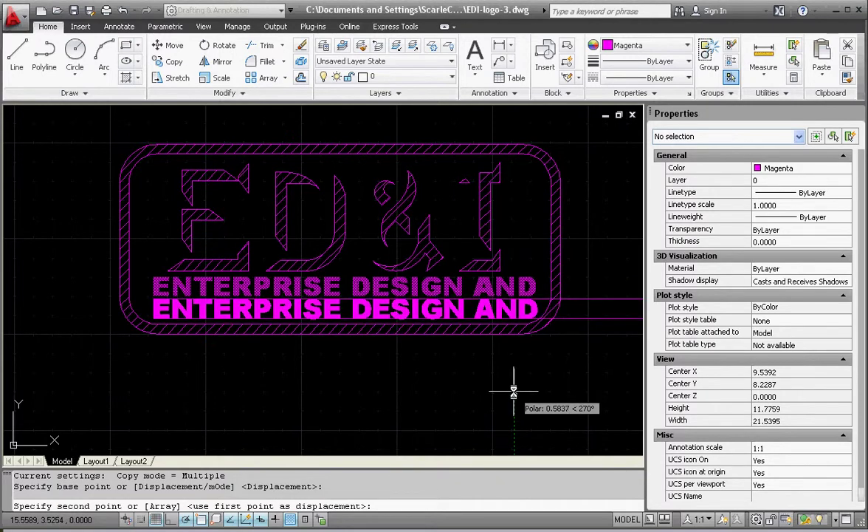
left_click(513, 391)
key("Escape")
key("Escape")
double_click(333, 305)
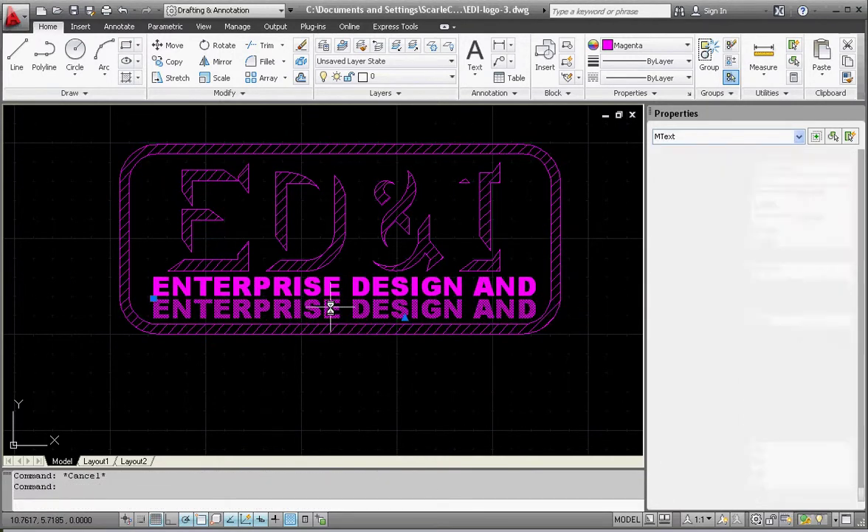
key("ctrl+a")
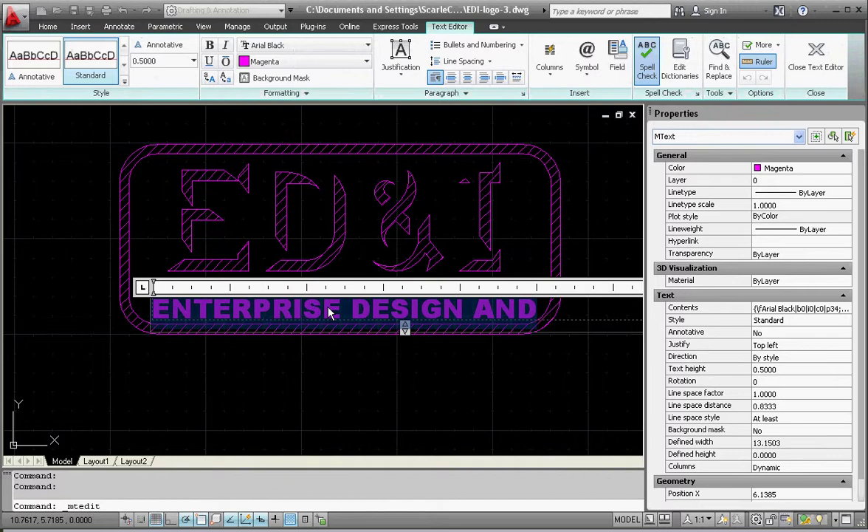
type("INNOVATIONS")
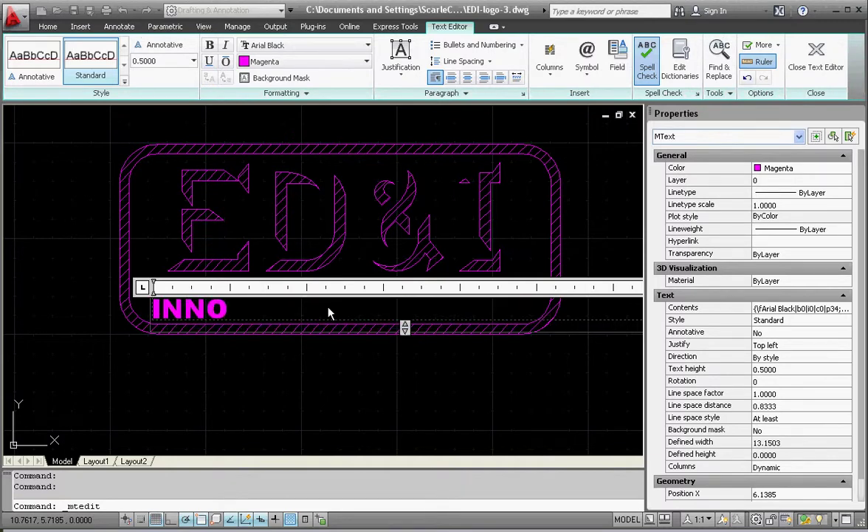
left_click(344, 369)
- Centre the INNOVATIONS line beneath ENTERPRISE DESIGN AND
left_click(363, 361)
left_click(341, 347)
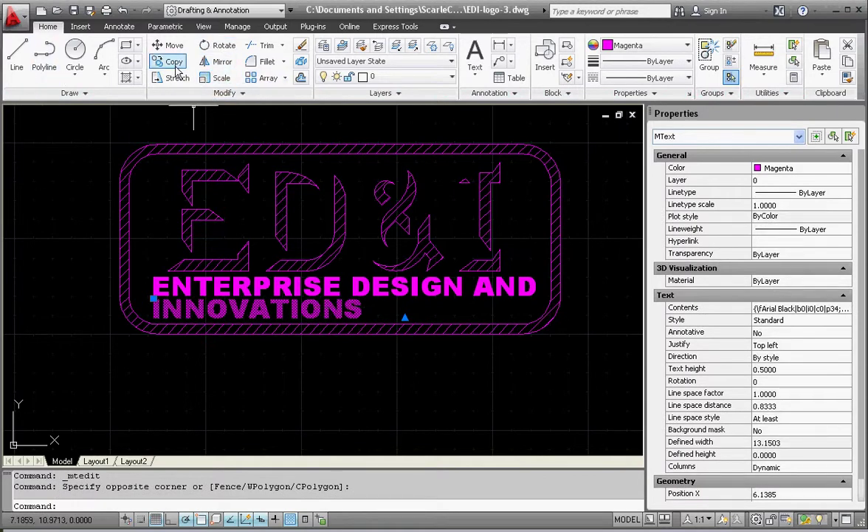
left_click(152, 298)
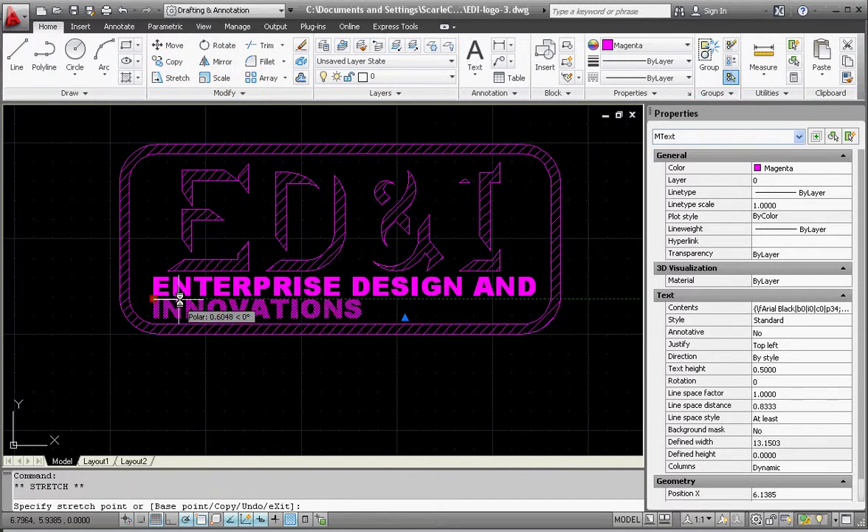
left_click(245, 299)
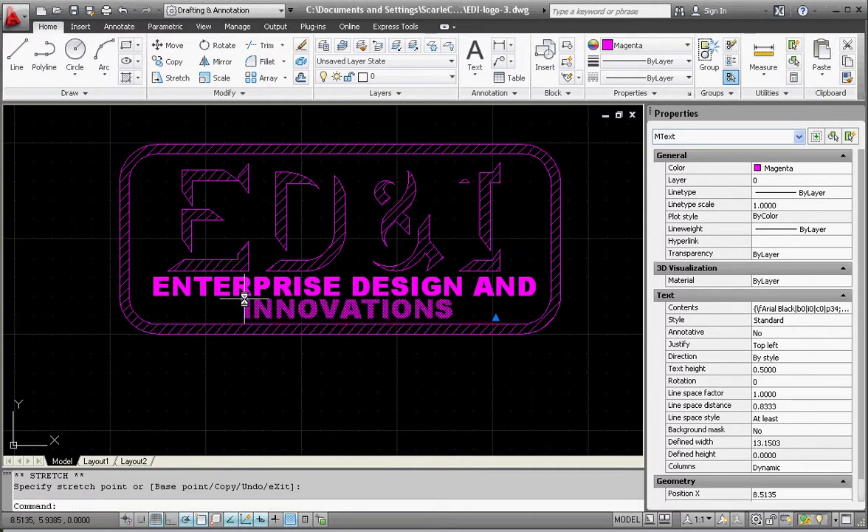
- Window-select the frame, letters and caption and set their colour from magenta to ByLayer
key("Escape")
scroll(283, 388, "down", 2)
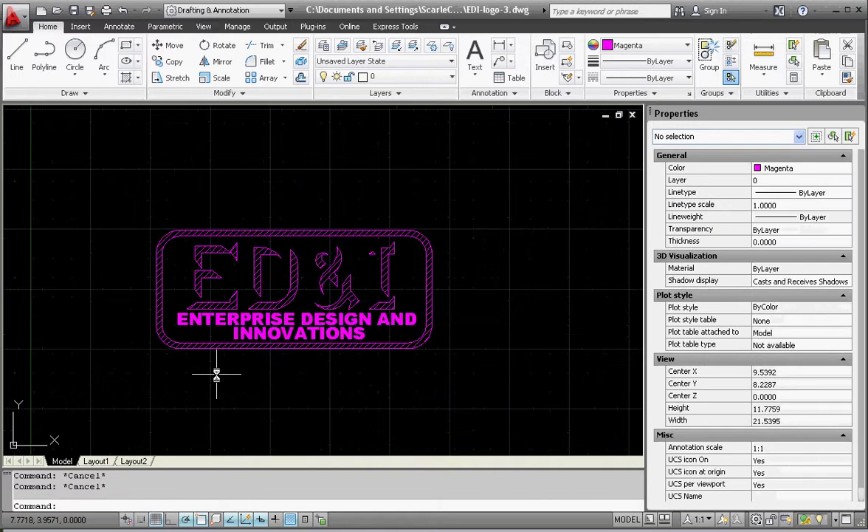
left_click(129, 212)
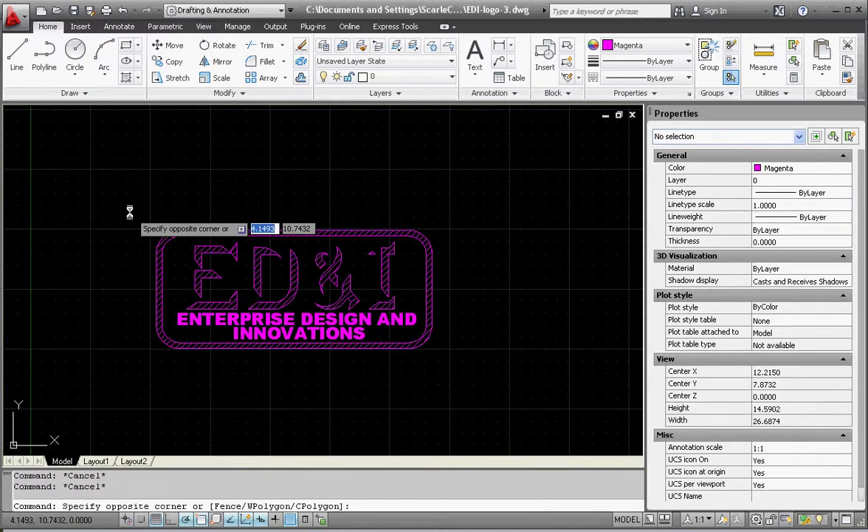
left_click(576, 391)
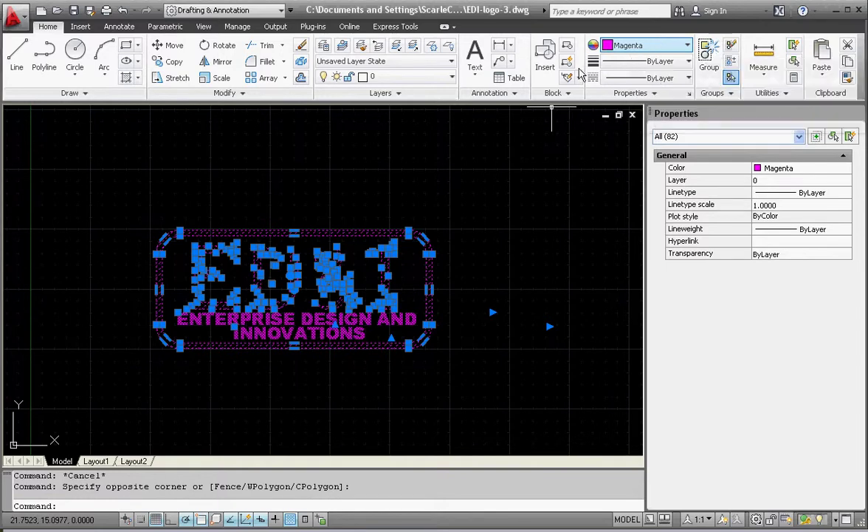
left_click(649, 47)
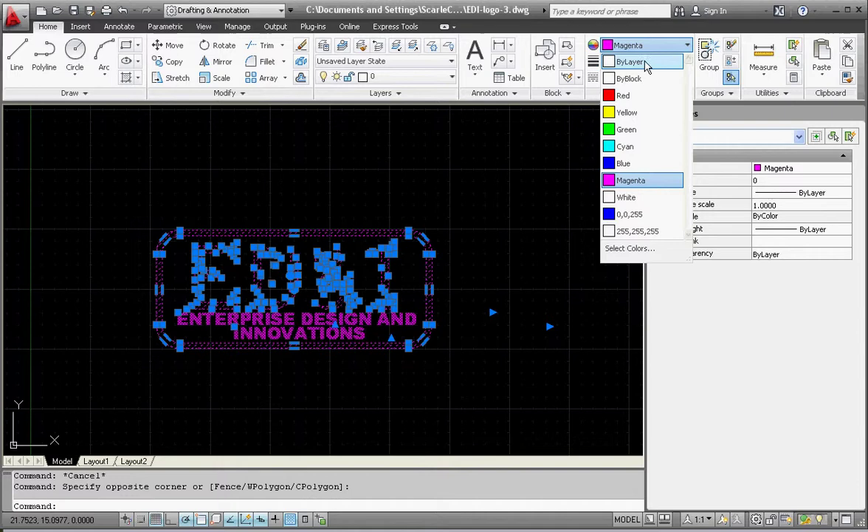
left_click(645, 63)
key("Escape")
key("Escape")
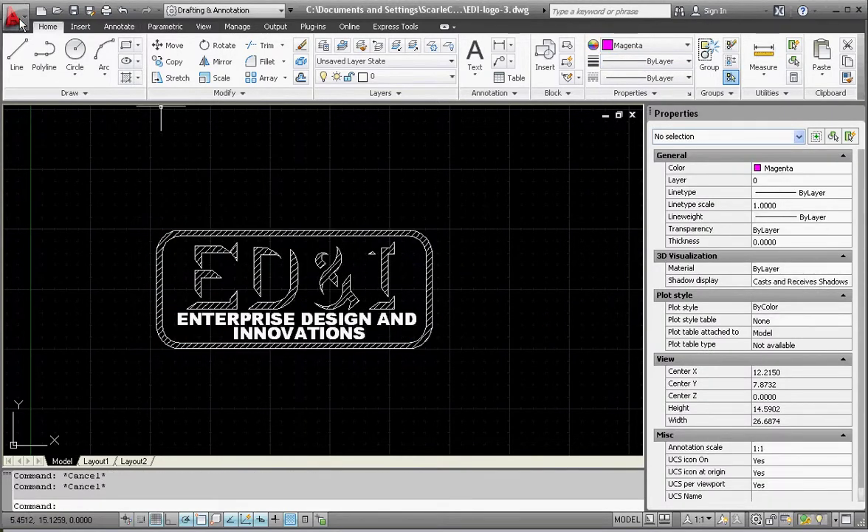
- Save the drawing as EDI-logo-3.dwg in Week08, confirming replacement of the existing file
left_click(18, 20)
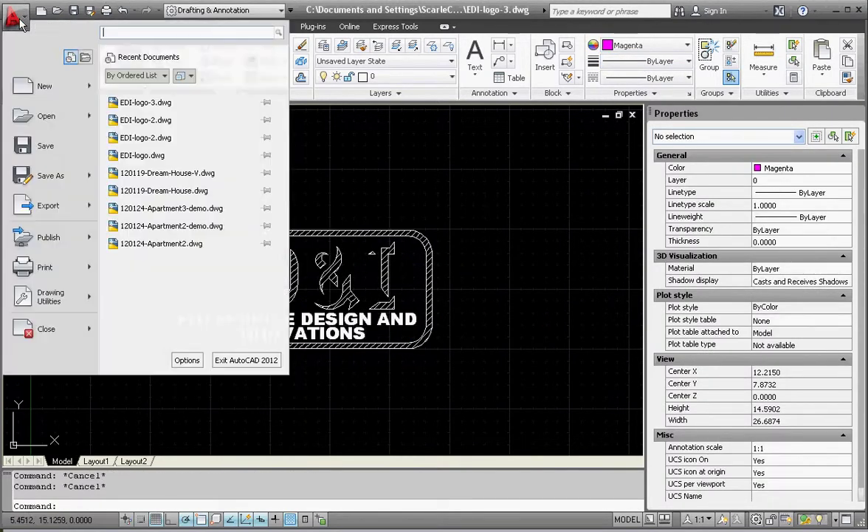
left_click(52, 175)
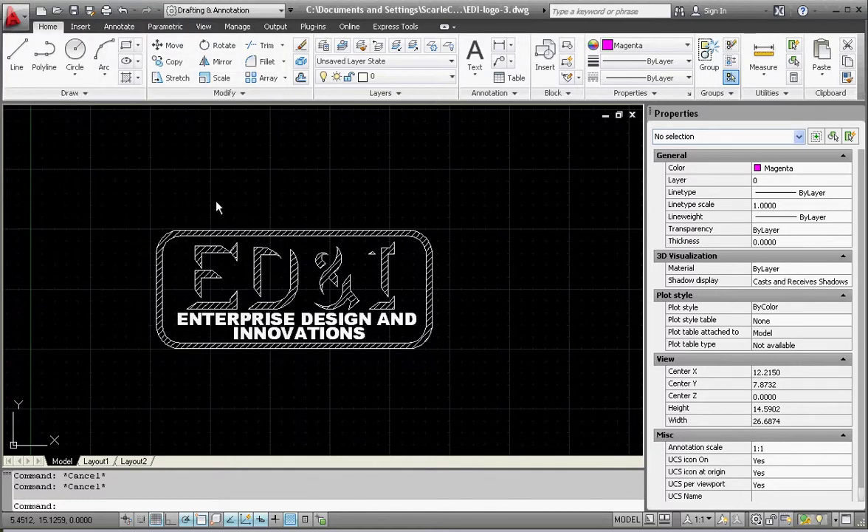
left_click(378, 295)
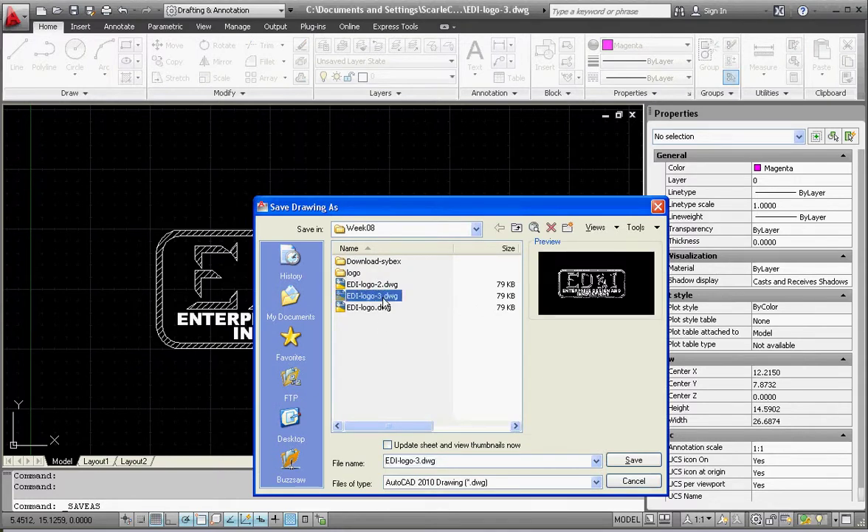
left_click(633, 460)
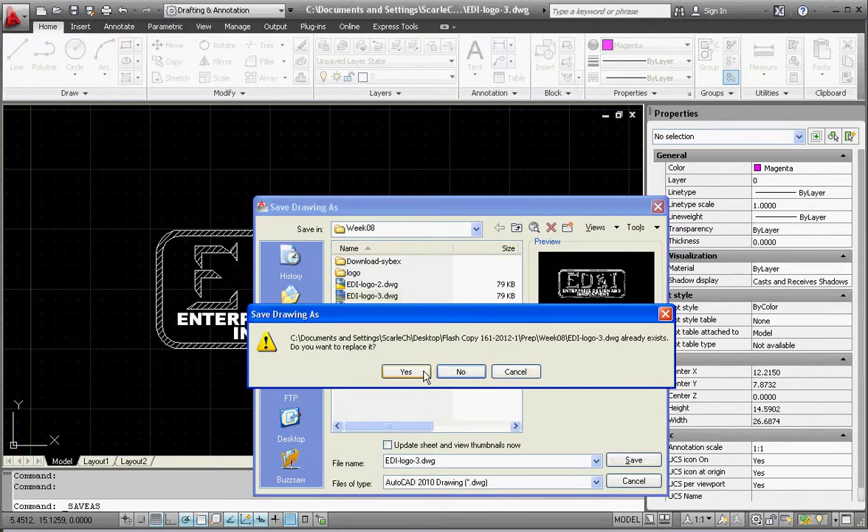
left_click(403, 315)
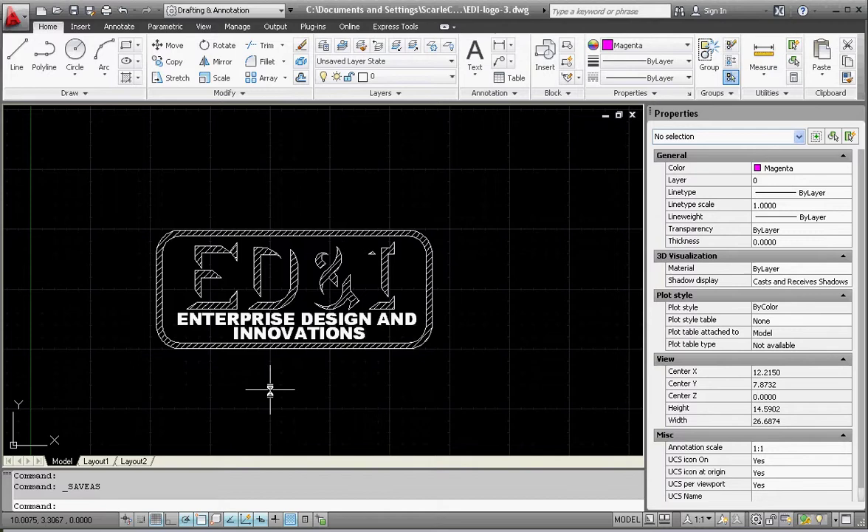
key("ctrl+Tab")
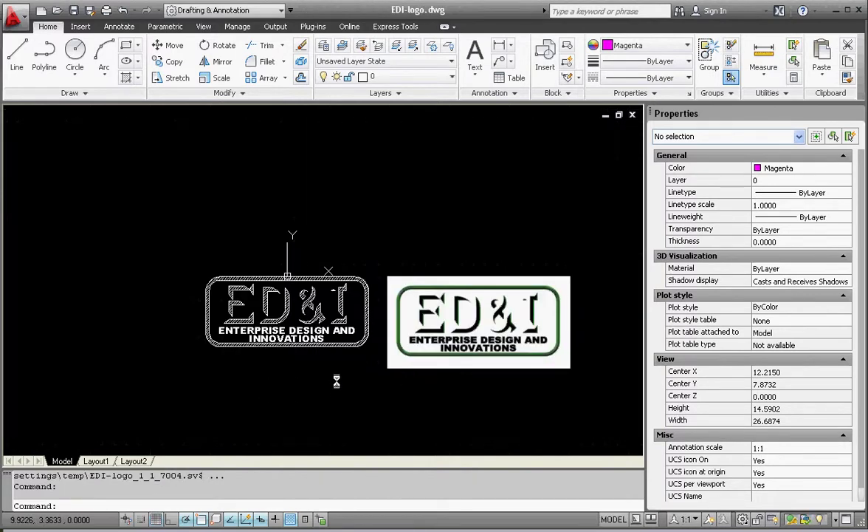
- Zoom to Titleblock-EDI.rfa's top panel and delete the CompanyLogo.jpg placeholder image
key("ctrl+Tab")
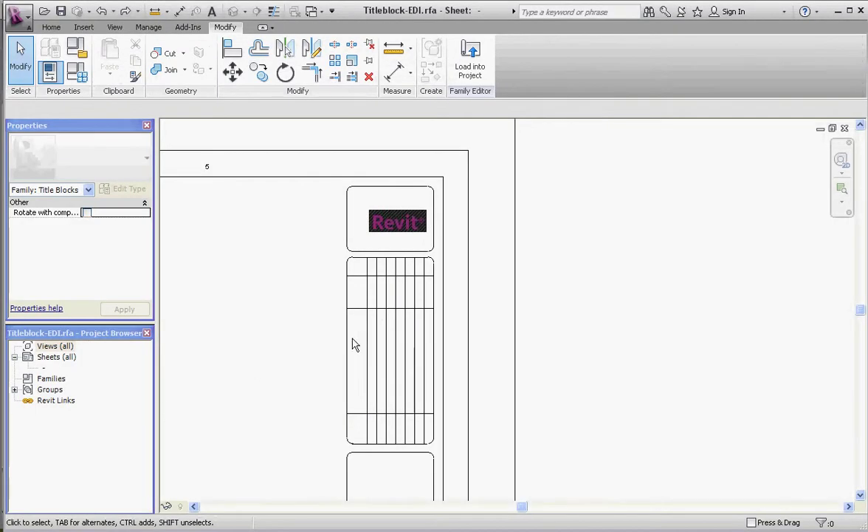
scroll(316, 332, "down", 1)
scroll(443, 307, "down", 1)
middle_click_drag(443, 306, 360, 314)
scroll(481, 217, "up", 2)
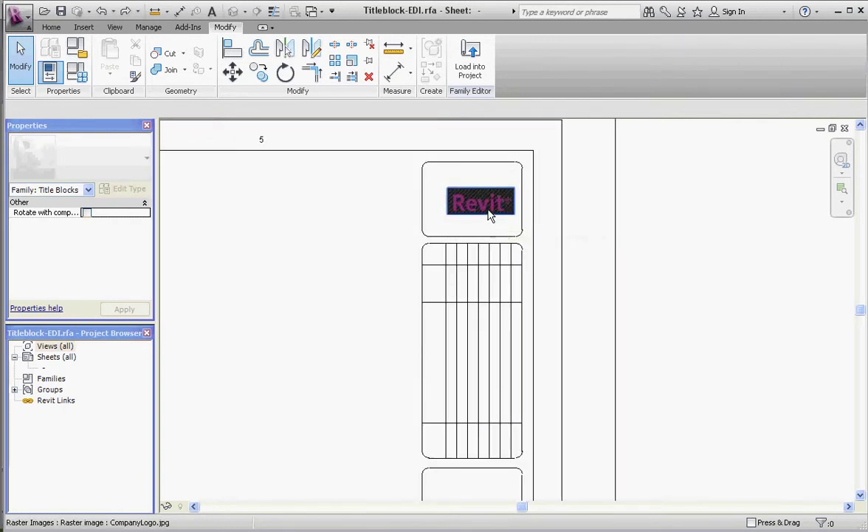
left_click(484, 207)
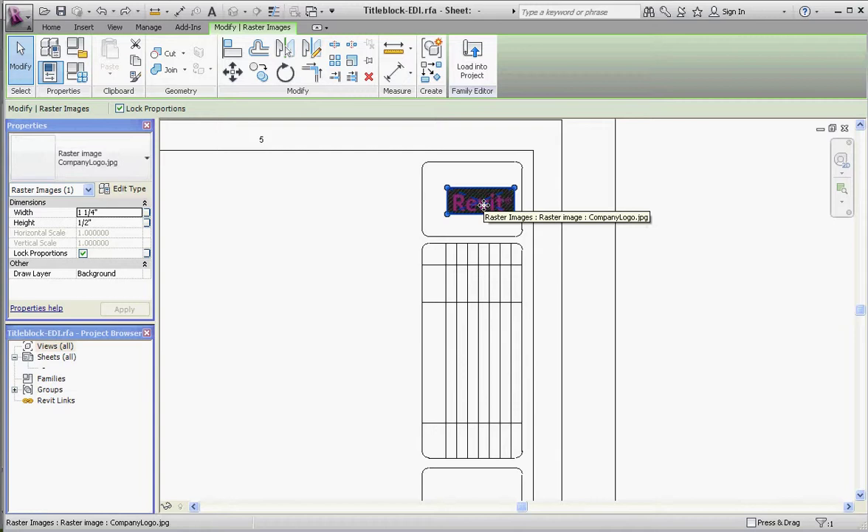
key("Delete")
scroll(493, 216, "down", 3)
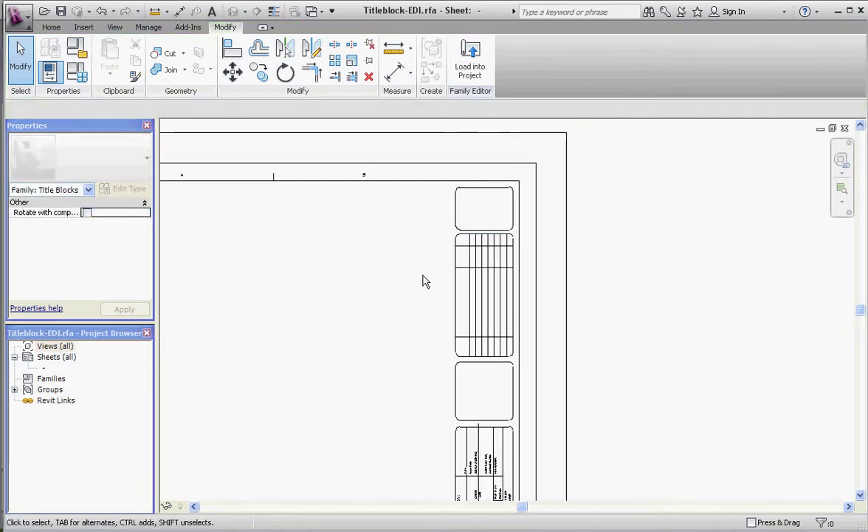
scroll(393, 291, "up", 1)
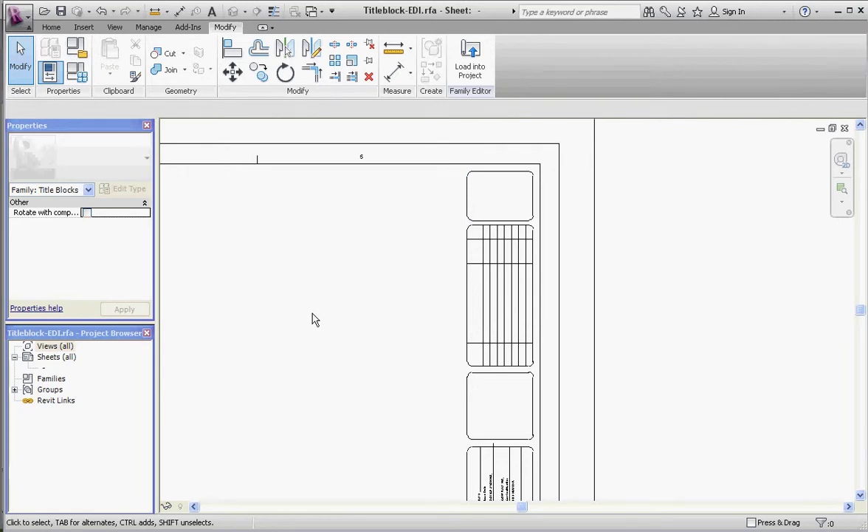
- Import EDI-logo-3.dwg into the title block with Import CAD, using its model space
left_click(83, 27)
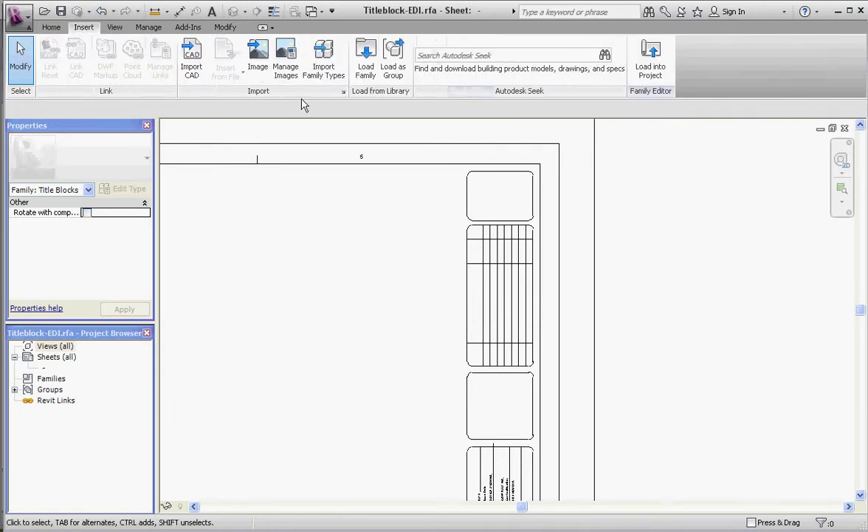
left_click(192, 70)
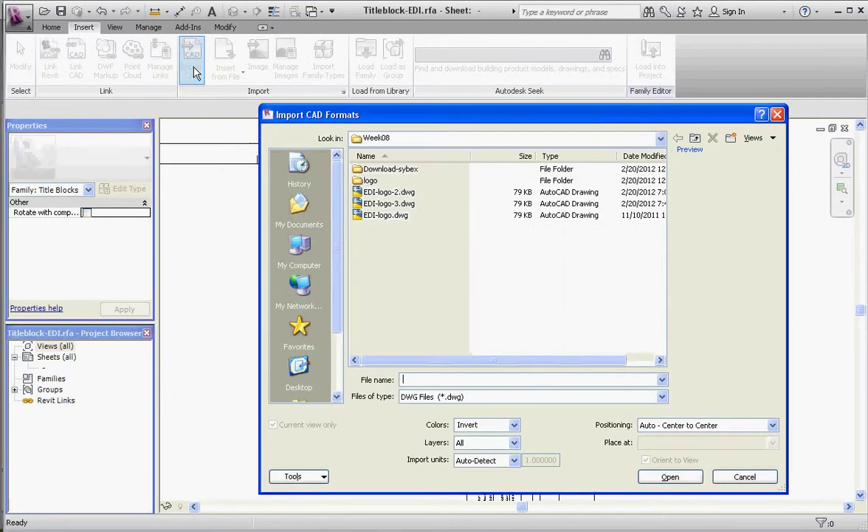
left_click(377, 204)
double_click(376, 204)
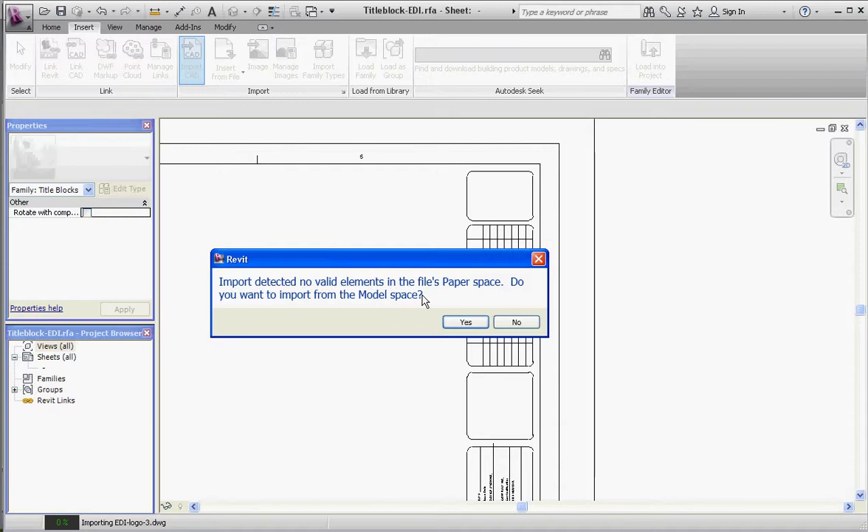
left_click(466, 323)
scroll(414, 269, "down", 2)
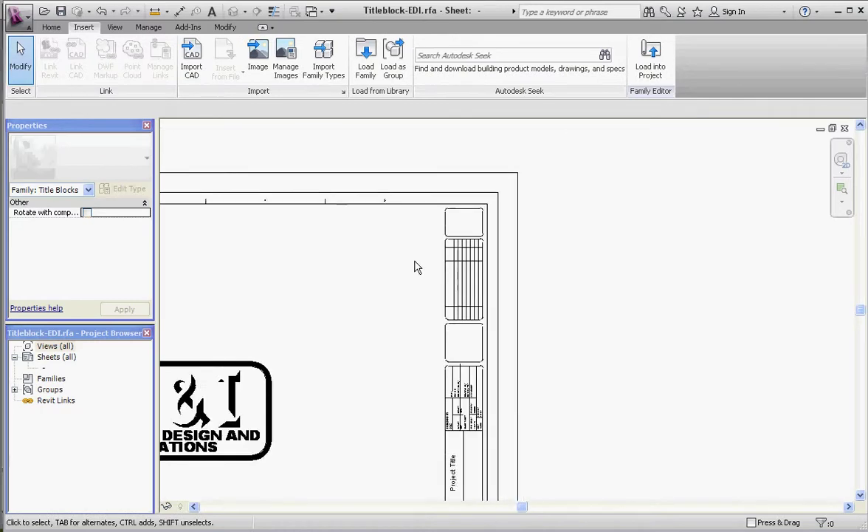
scroll(413, 267, "down", 2)
scroll(297, 328, "up", 3)
- Rotate the imported logo 90° so it stands upright
left_click(326, 320)
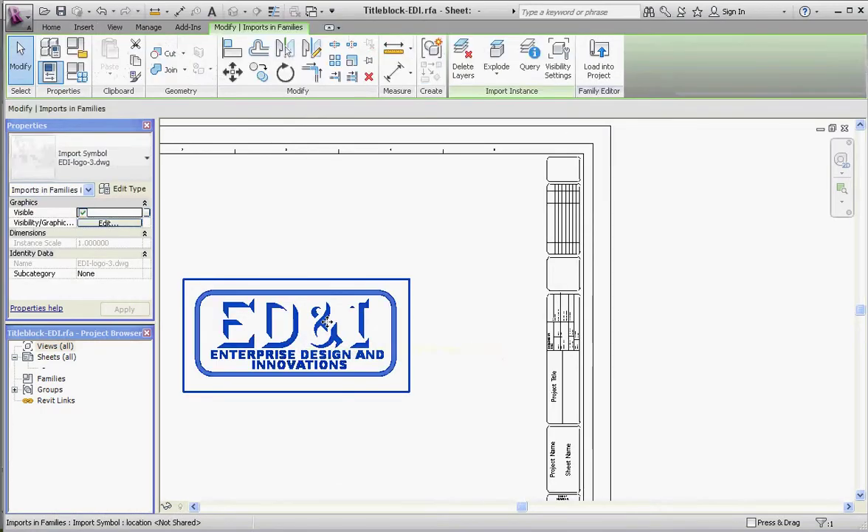
left_click(285, 72)
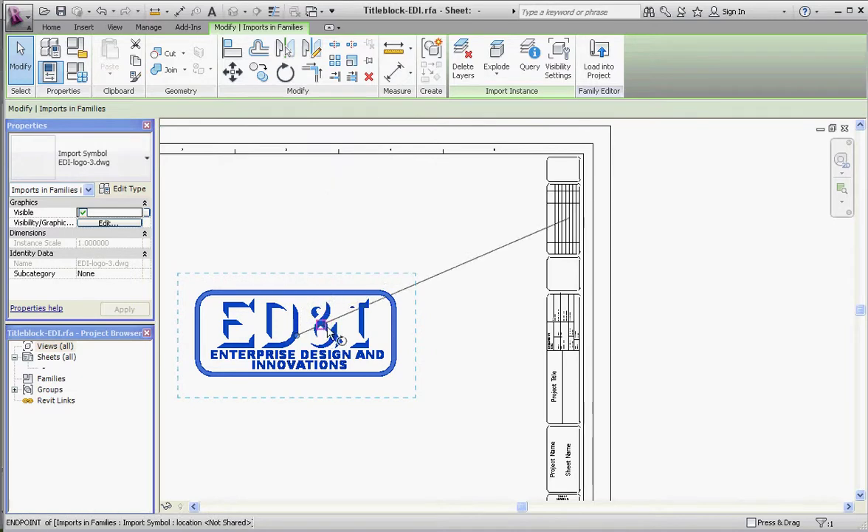
left_click(441, 340)
left_click(297, 201)
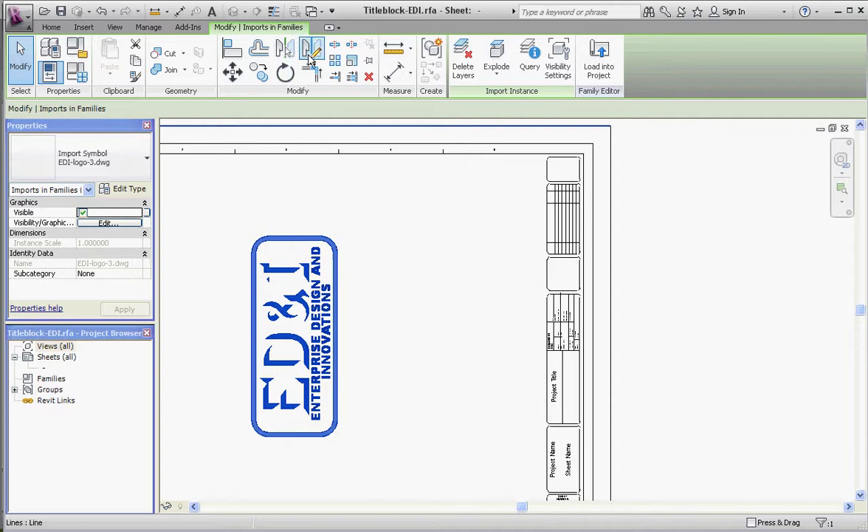
- Scale the logo down graphically from its bottom midpoint to a smaller height (0.379242)
left_click(352, 62)
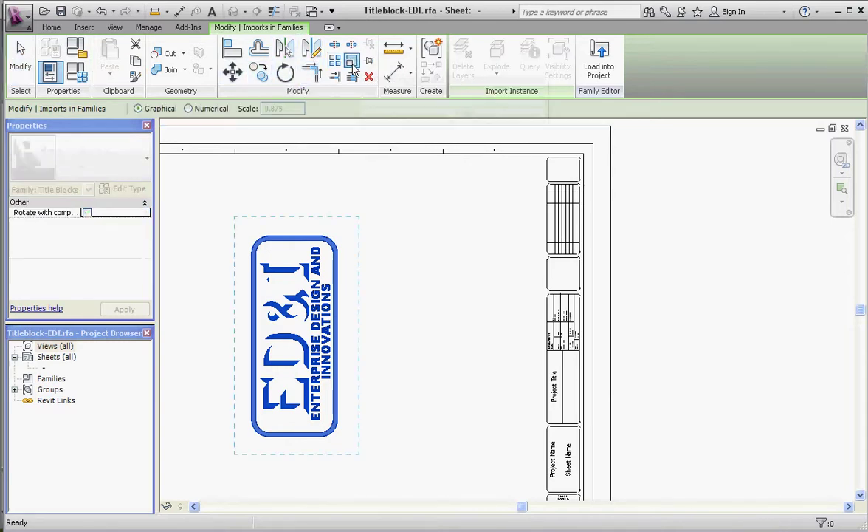
left_click(296, 441)
left_click(443, 436)
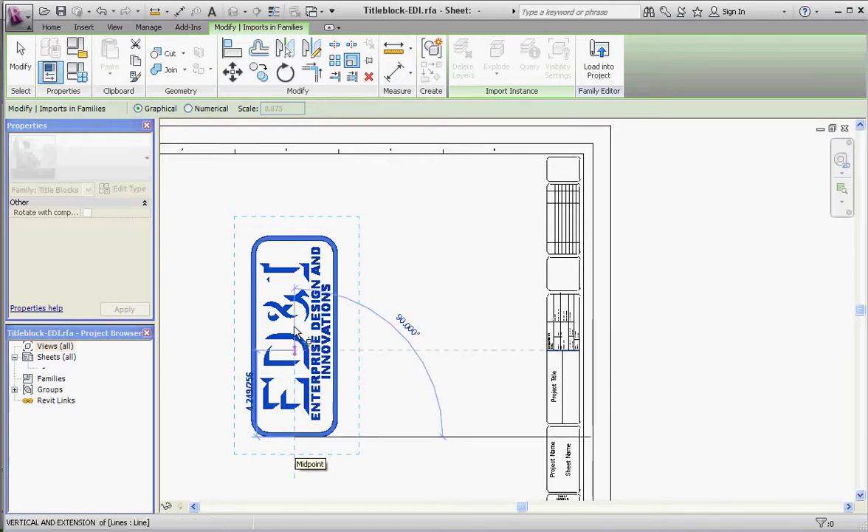
left_click(295, 238)
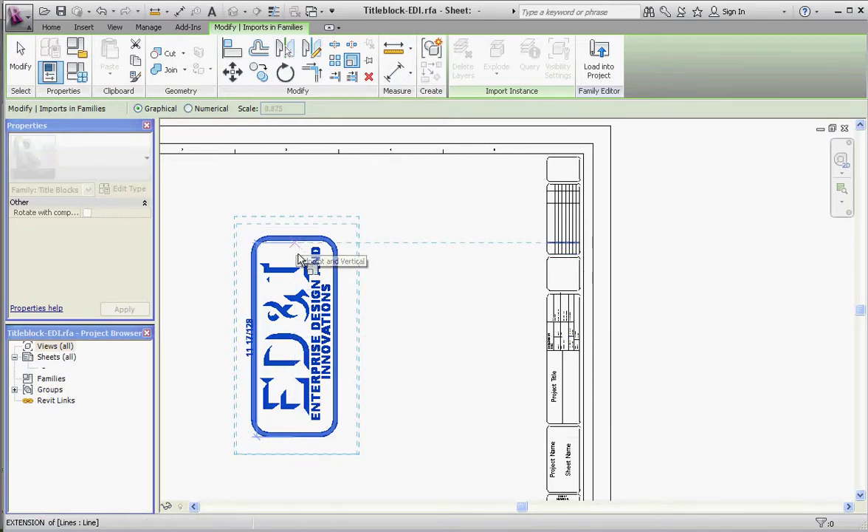
left_click(296, 362)
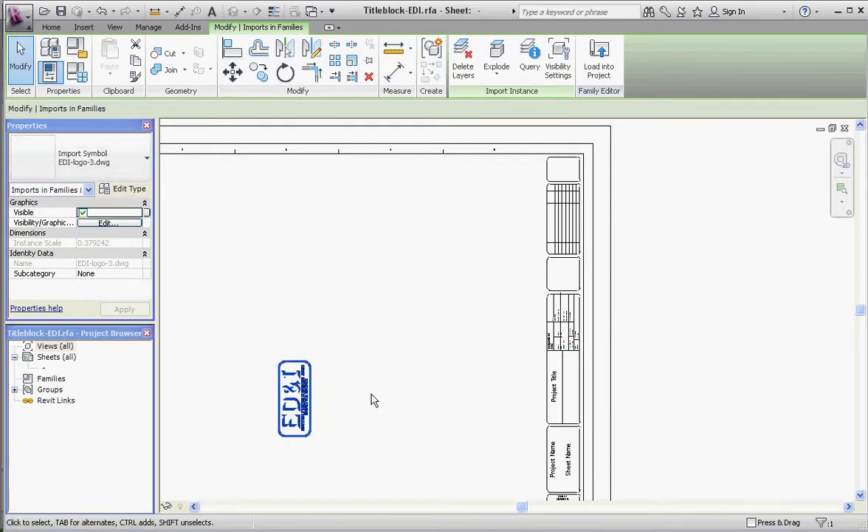
- Move the logo up into the title block's top panel
left_click(353, 415)
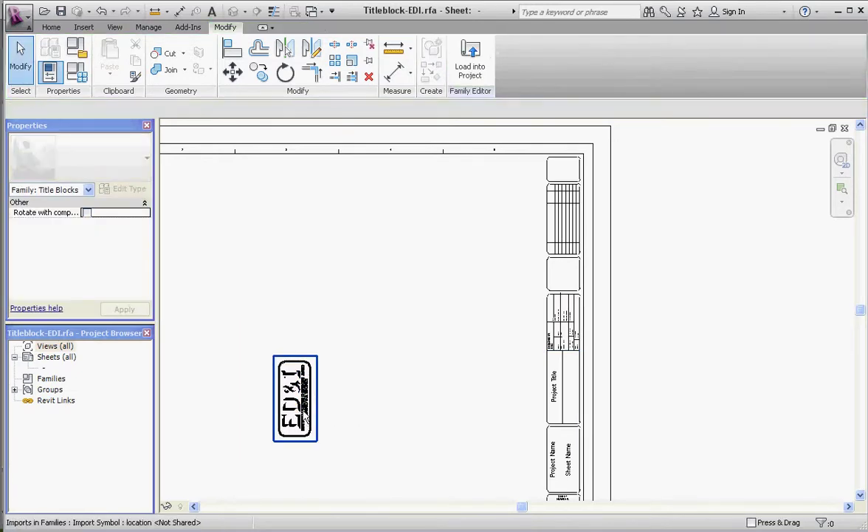
left_click(303, 398)
left_click_drag(306, 395, 581, 191)
scroll(581, 191, "up", 4)
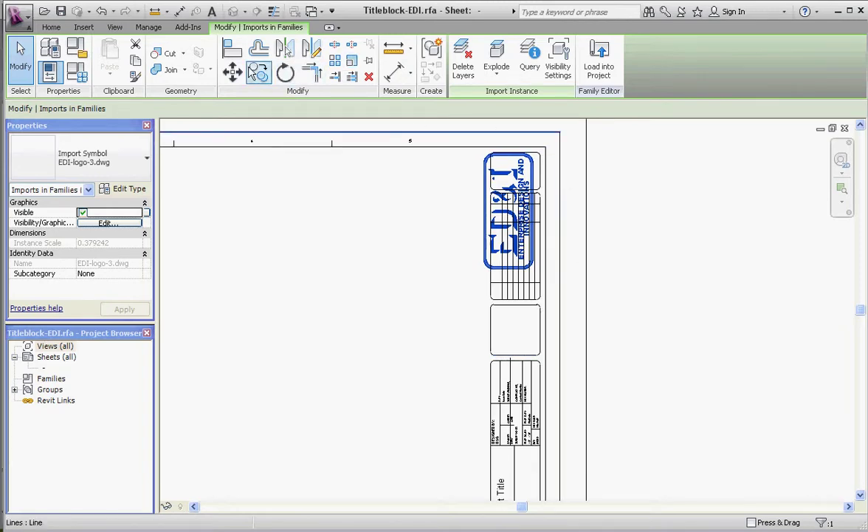
- Rescale the logo from its top so it fits the panel width (scale 0.205574)
left_click(352, 61)
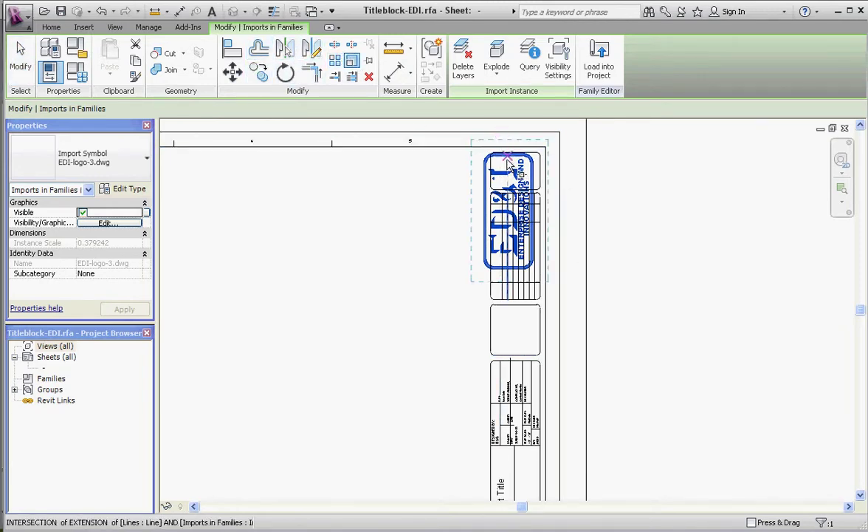
scroll(508, 151, "up", 3)
left_click(509, 153)
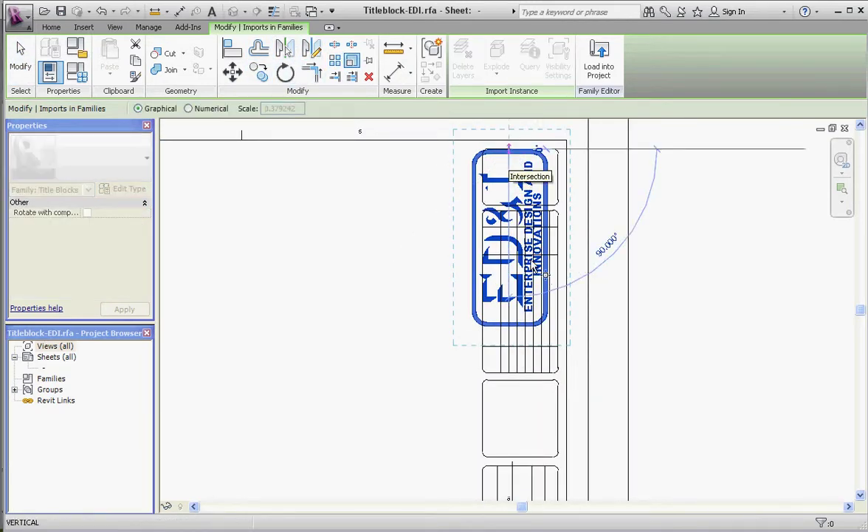
left_click(514, 319)
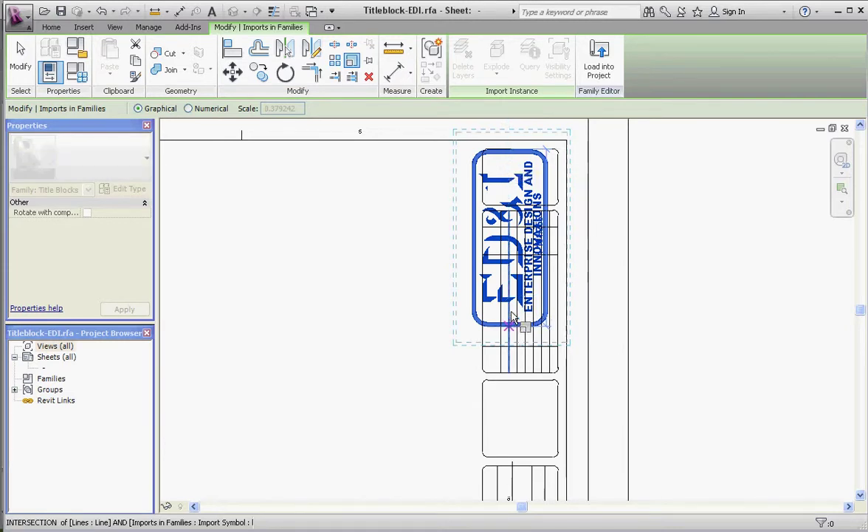
left_click(511, 262)
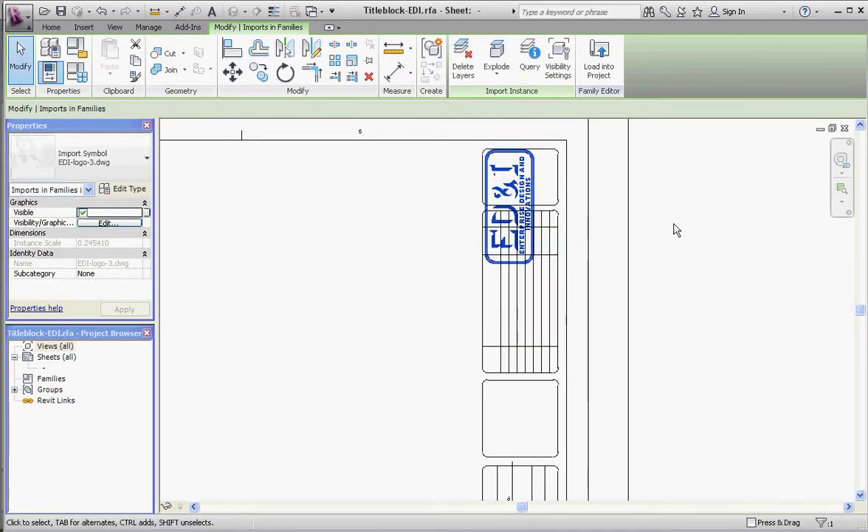
scroll(558, 180, "up", 2)
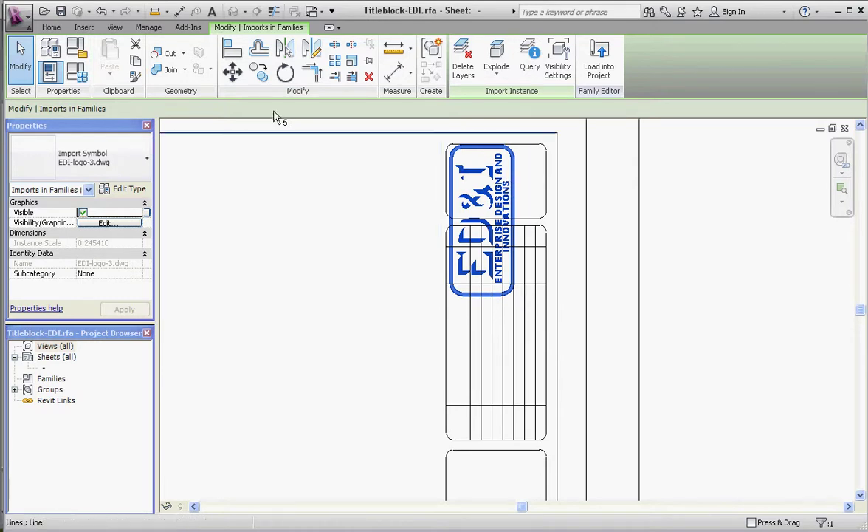
left_click(352, 61)
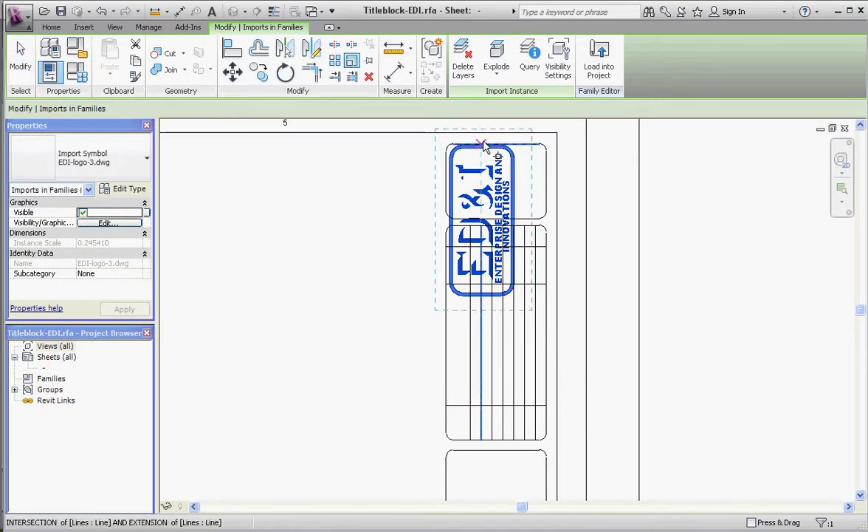
left_click(480, 294)
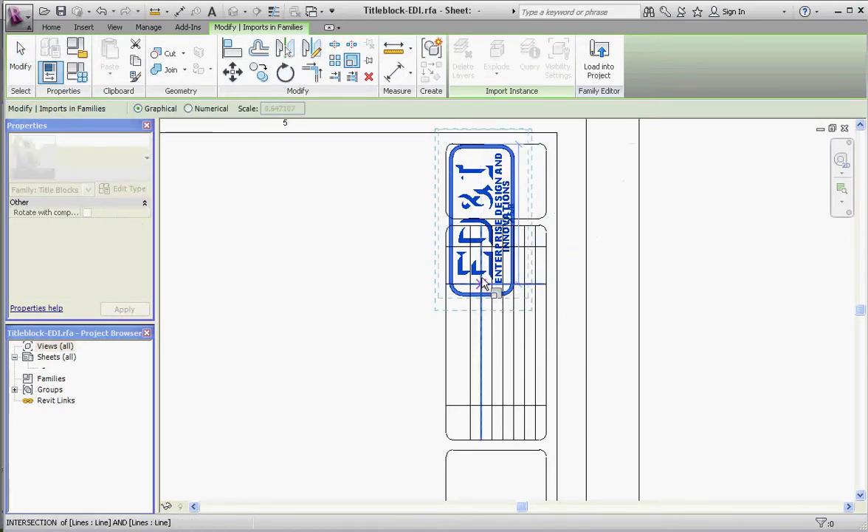
left_click(491, 260)
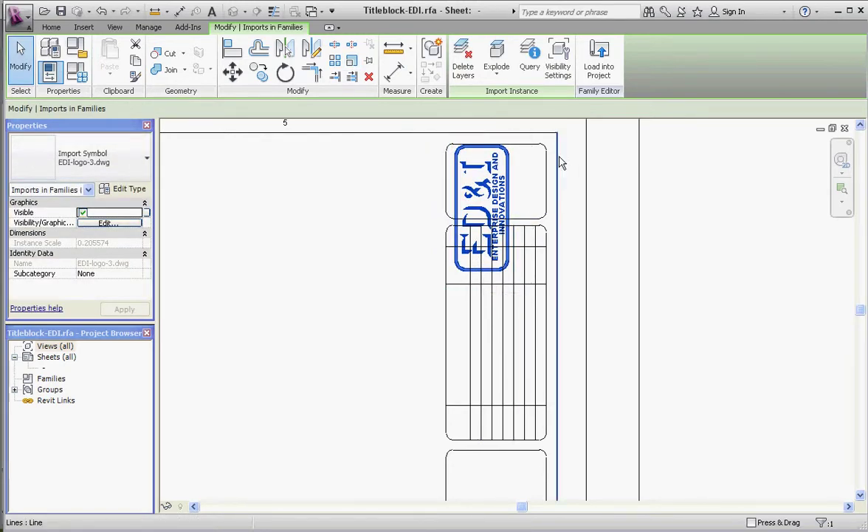
- Nudge the logo slightly left within the top panel
key("Escape")
scroll(514, 179, "up", 1)
left_click(514, 179)
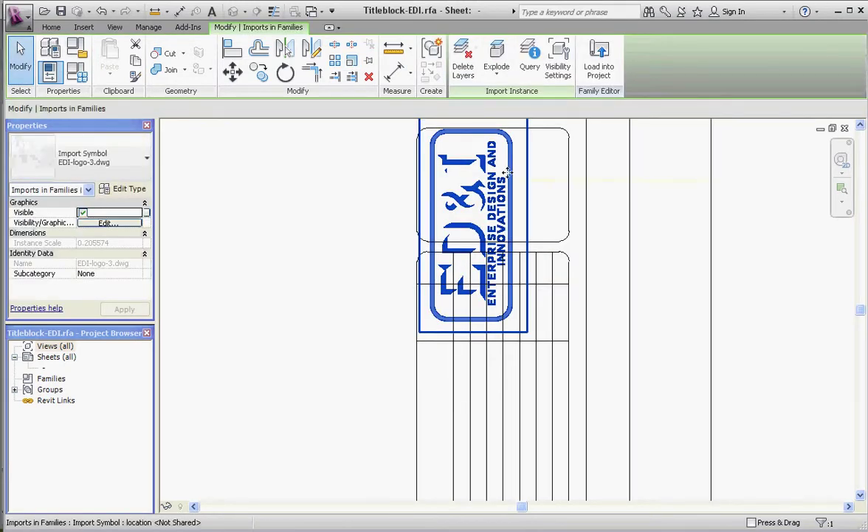
left_click_drag(508, 171, 502, 172)
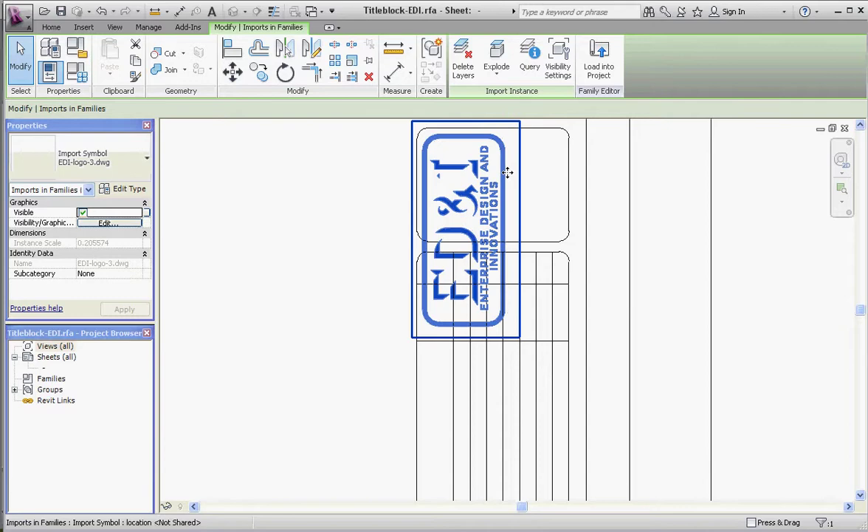
- Drag the two horizontal border lines under the logo further down
left_click(335, 251)
scroll(387, 312, "down", 1)
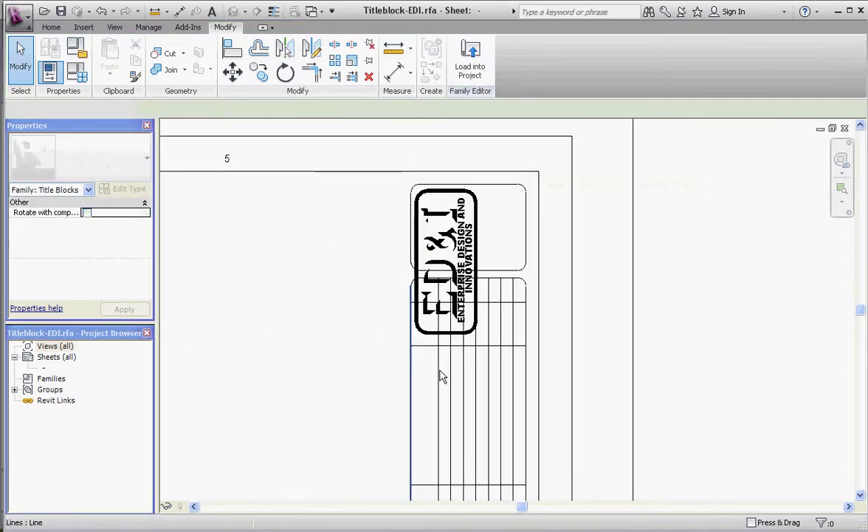
scroll(517, 254, "up", 1)
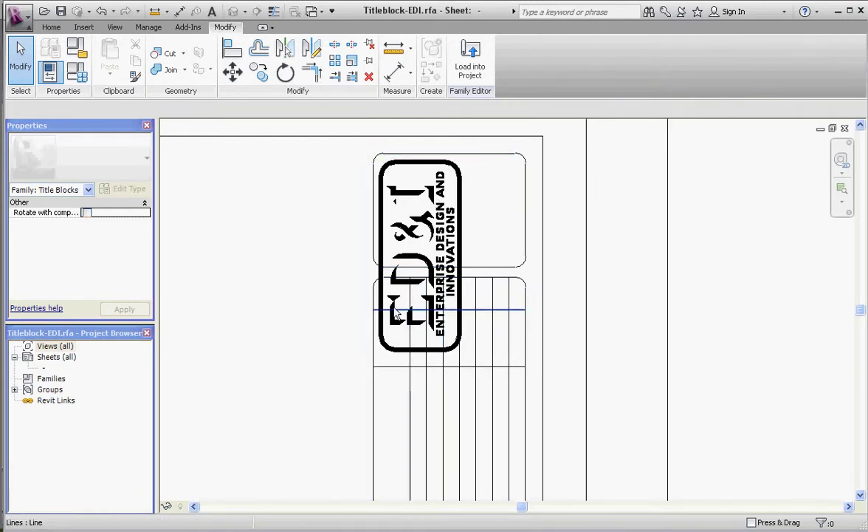
left_click(481, 311)
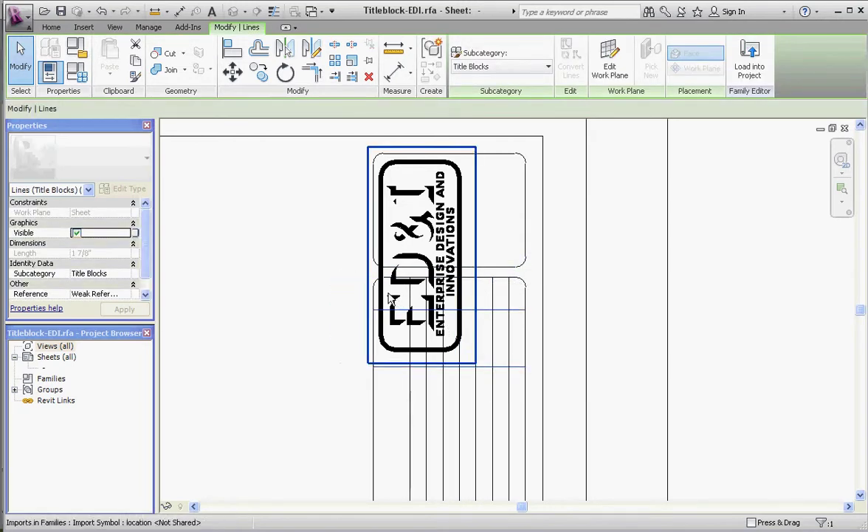
left_click(443, 366, "ctrl")
scroll(354, 297, "down", 2)
scroll(435, 379, "up", 2)
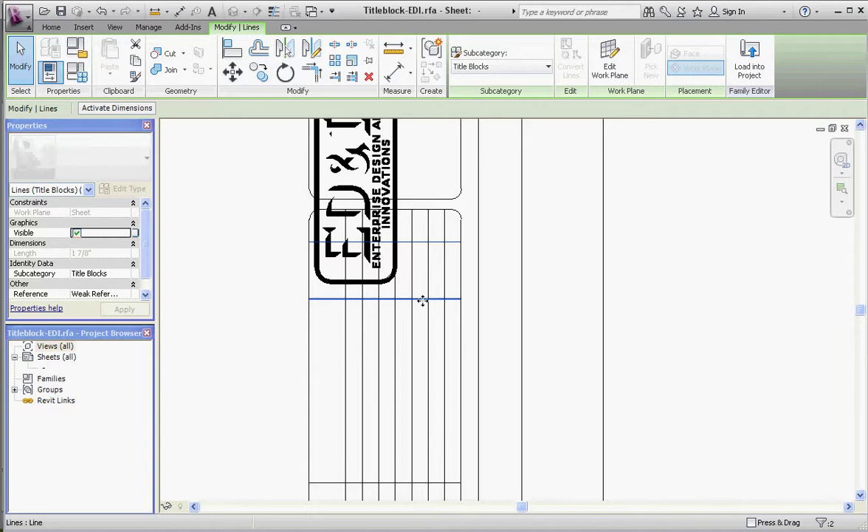
left_click_drag(423, 300, 419, 375)
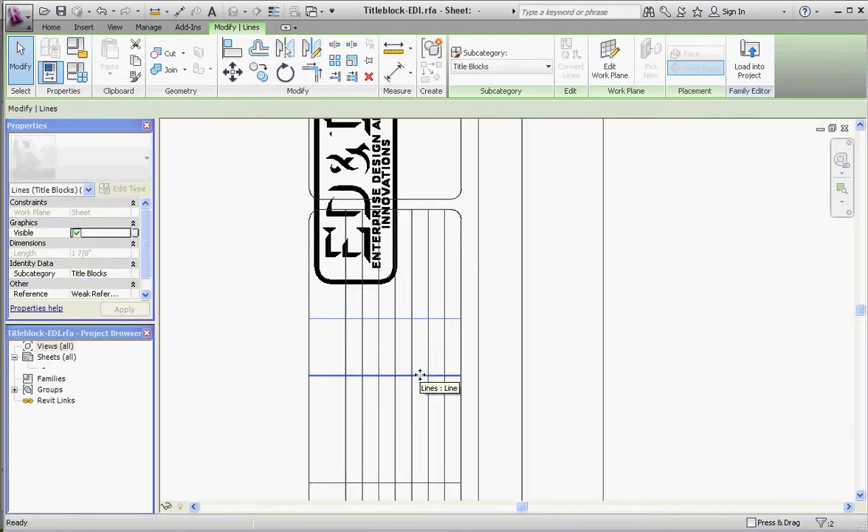
left_click(304, 337)
scroll(304, 337, "down", 2)
scroll(331, 440, "up", 2)
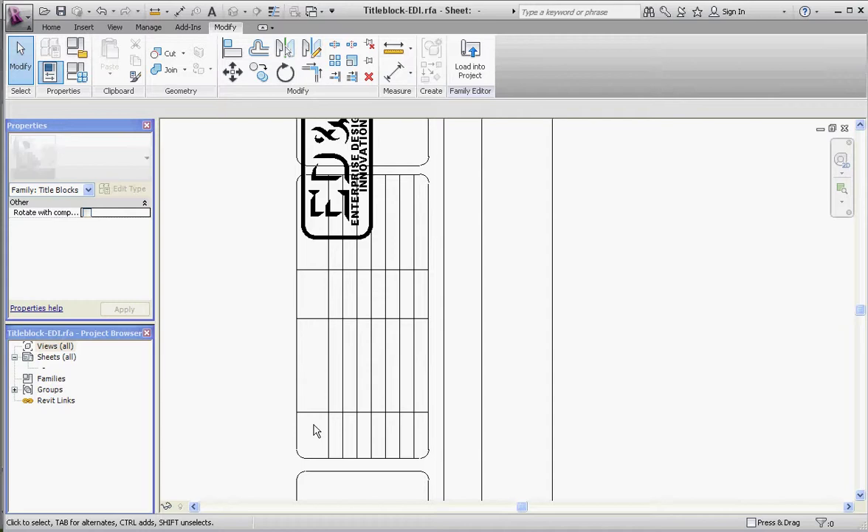
- Move the top panel's lower border and next panel's upper border down below the logo
scroll(418, 174, "up", 3)
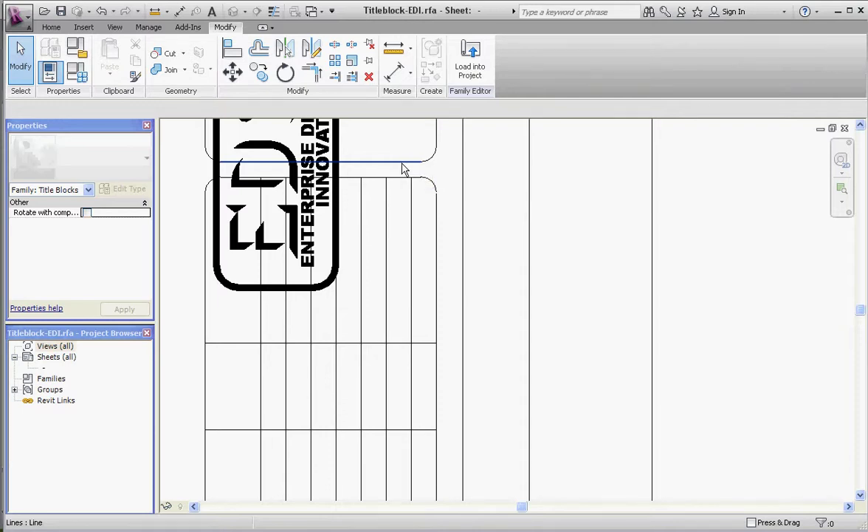
left_click(403, 164)
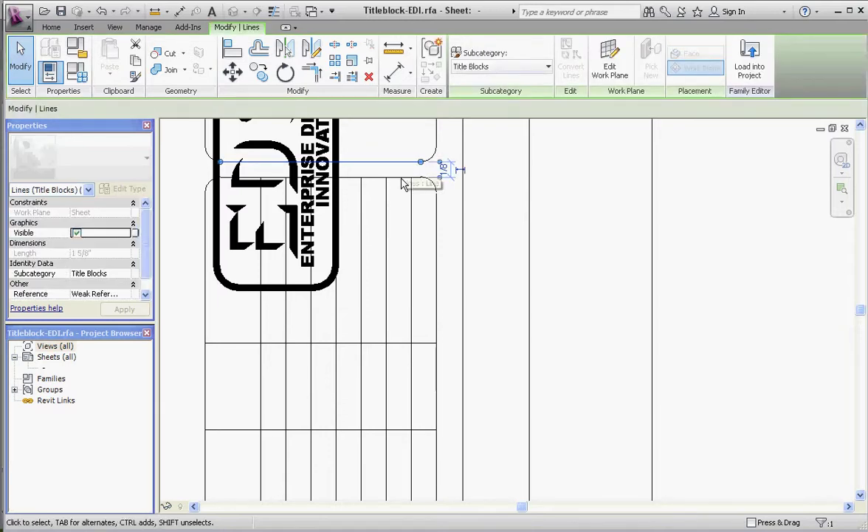
left_click(402, 178, "ctrl")
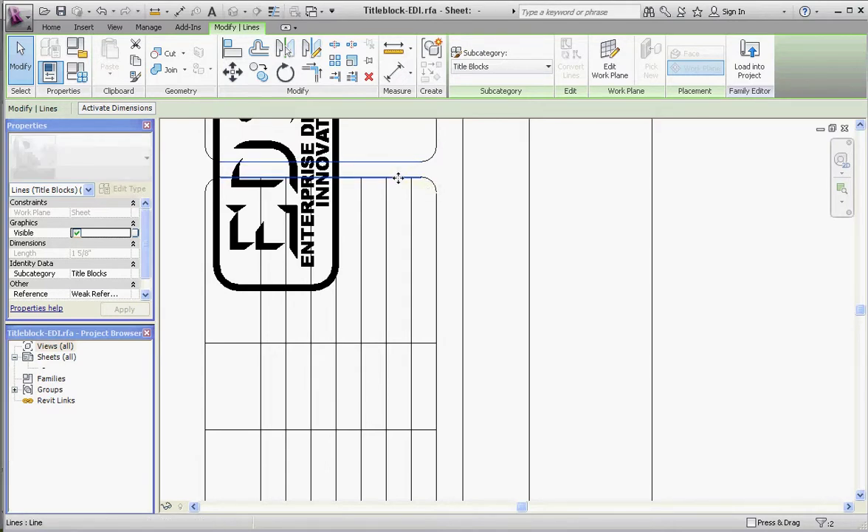
left_click_drag(398, 176, 397, 316)
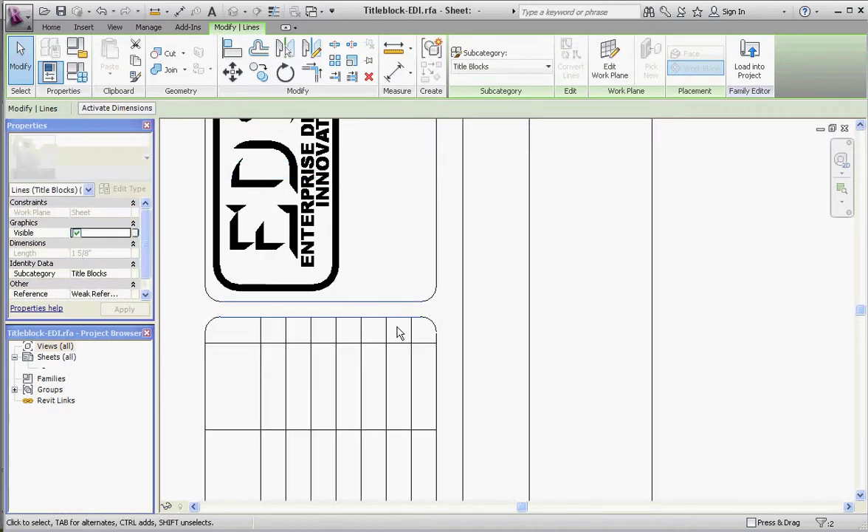
scroll(382, 359, "down", 3)
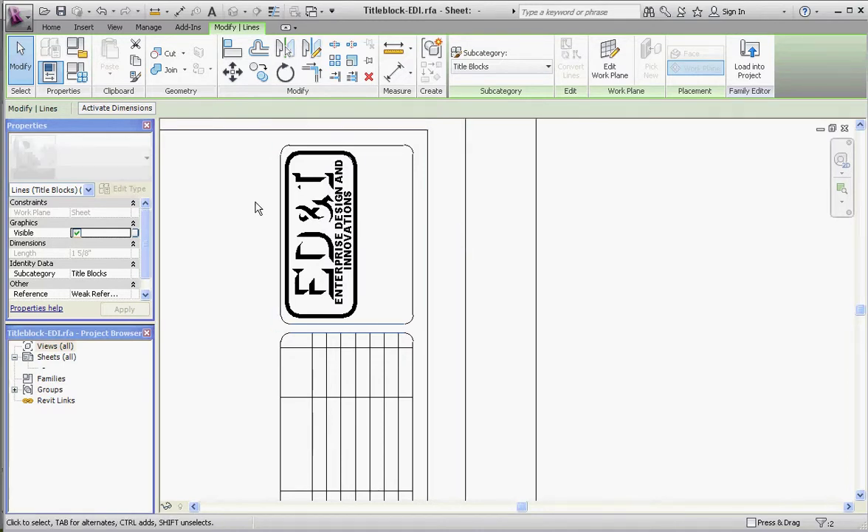
scroll(255, 208, "down", 2)
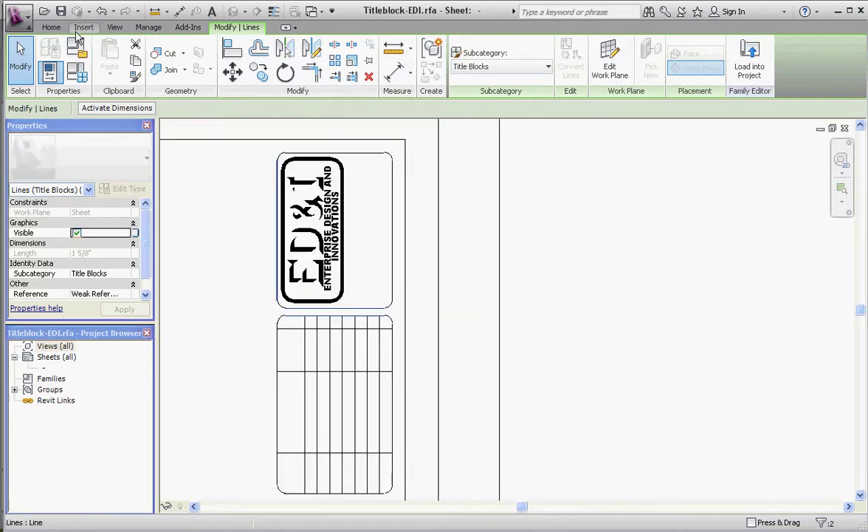
- Place a 1/8" Arial text note beside the title block with PO box, phone and website lines
left_click(51, 28)
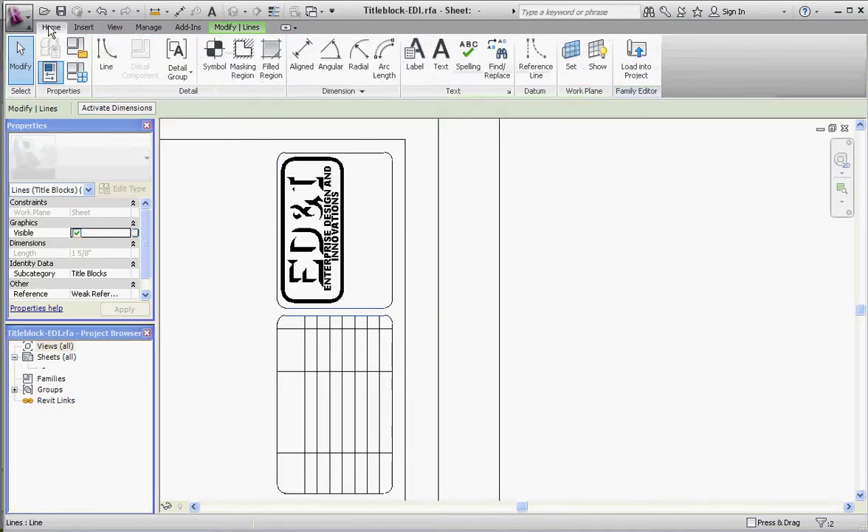
left_click(441, 56)
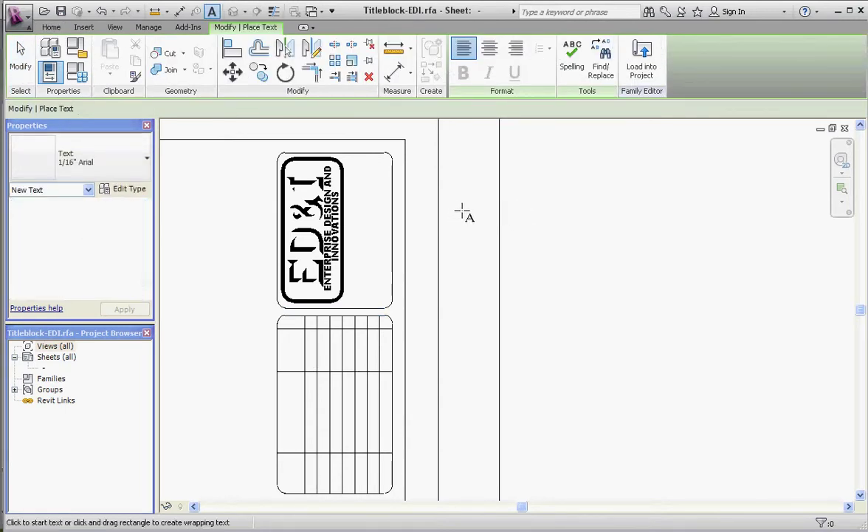
left_click(137, 160)
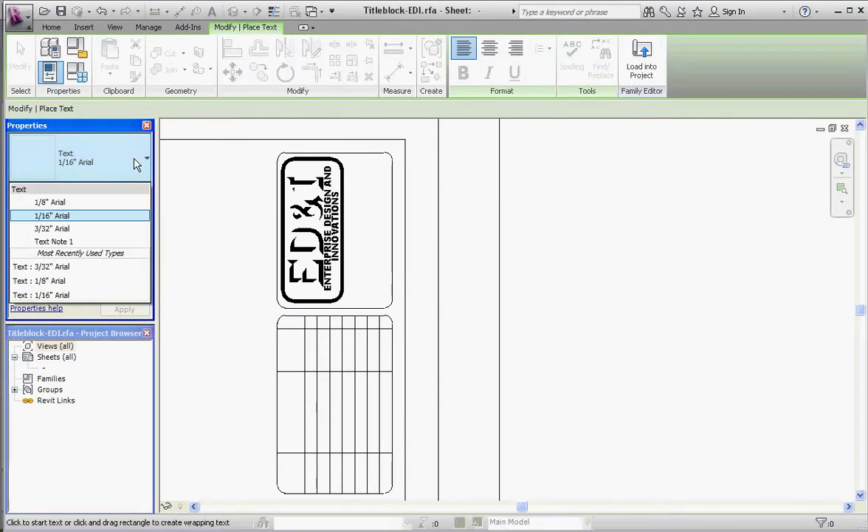
left_click(67, 203)
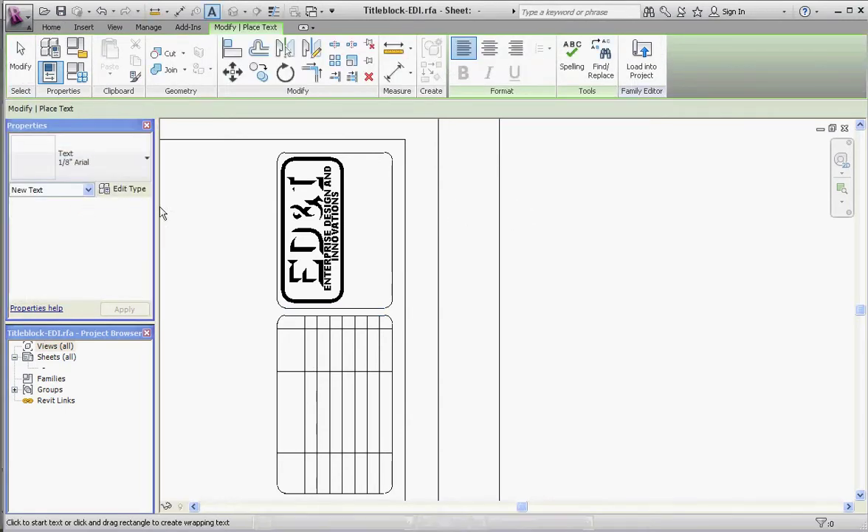
left_click(537, 228)
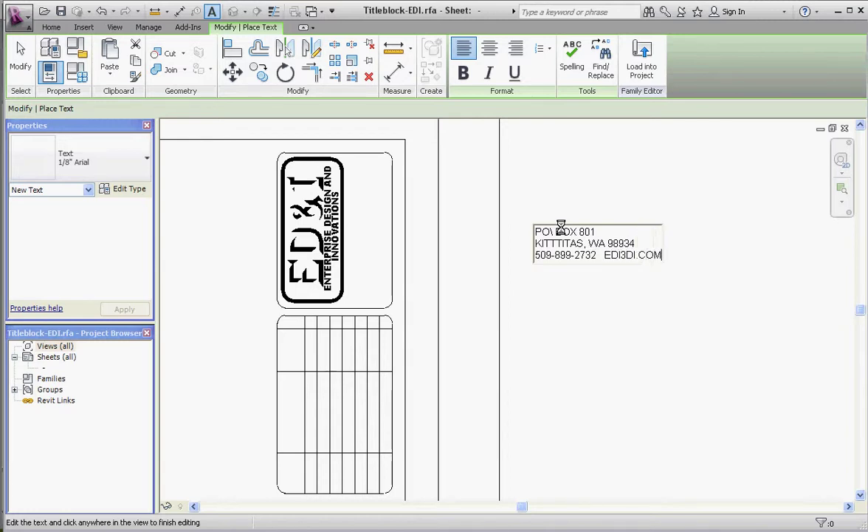
key("ctrl+a")
left_click(620, 291)
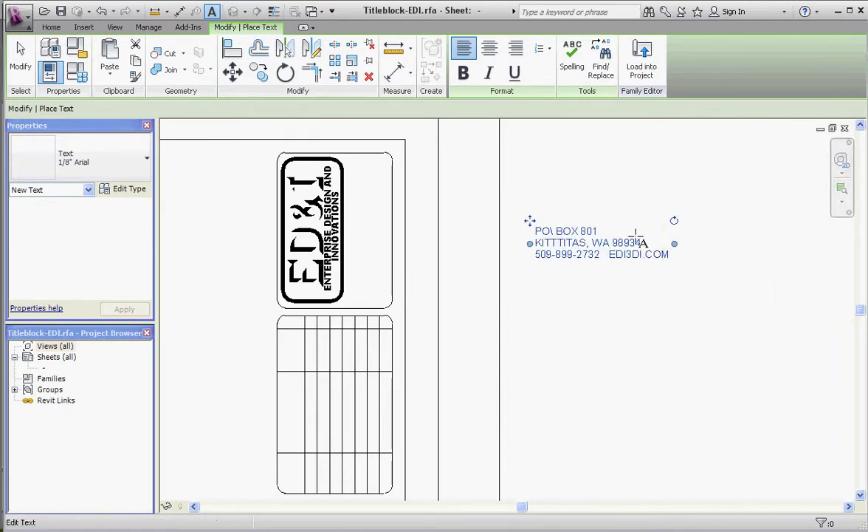
- Center-align all three lines of the address note
key("Escape")
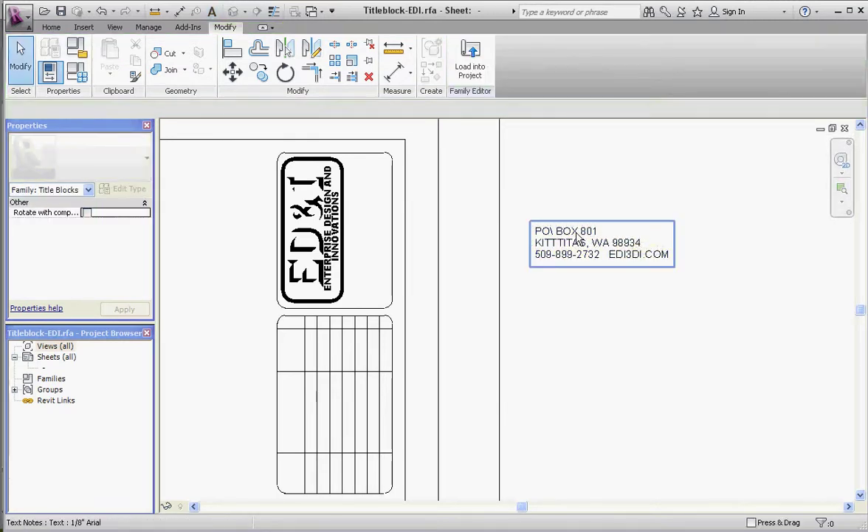
double_click(576, 232)
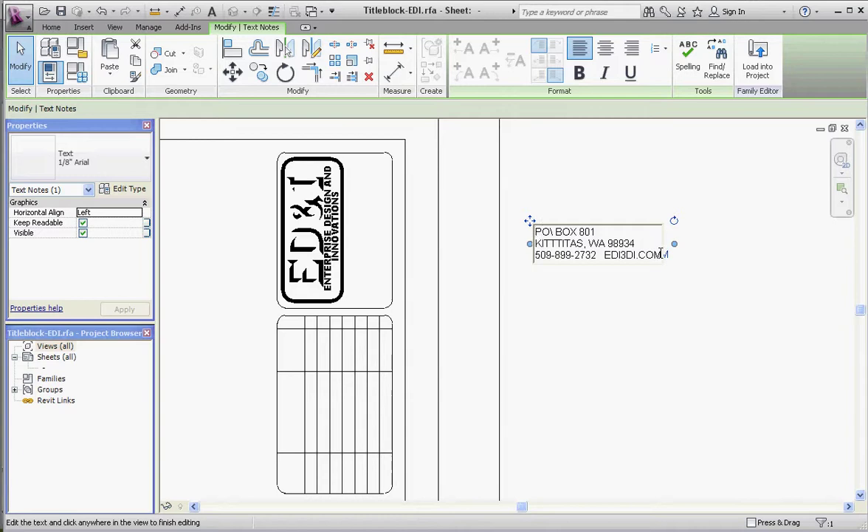
left_click_drag(661, 254, 534, 230)
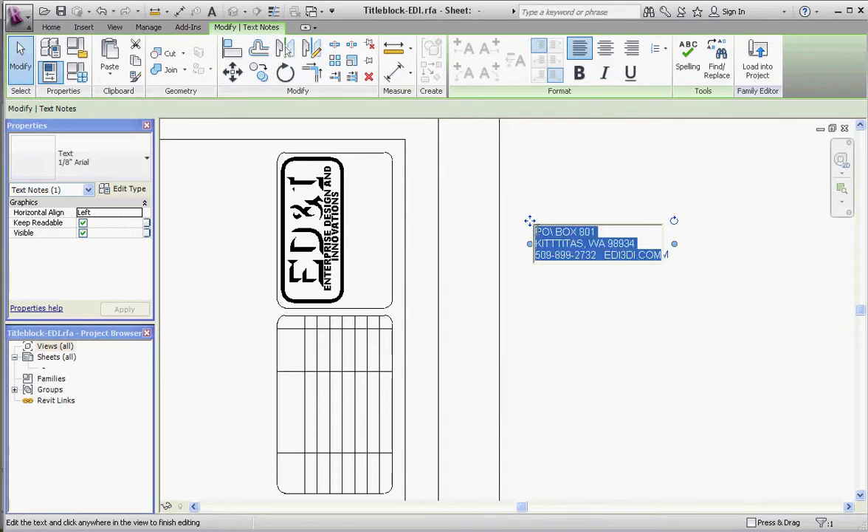
left_click(605, 50)
left_click(685, 313)
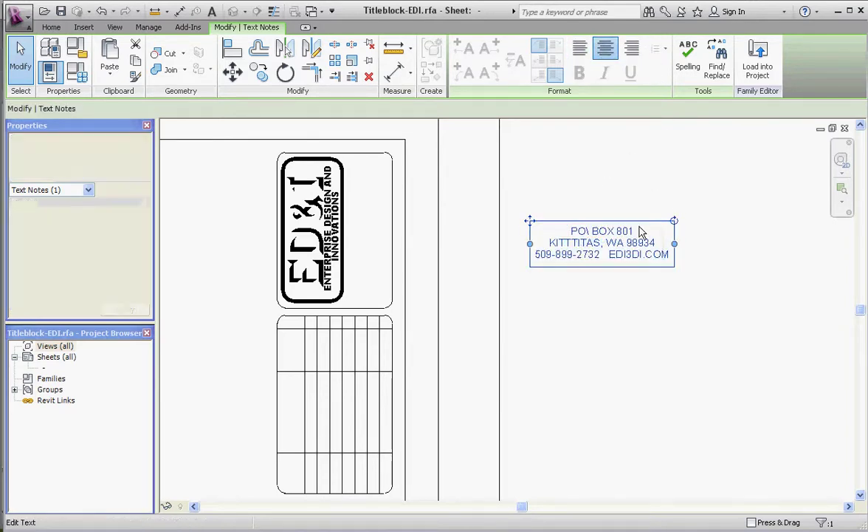
left_click(686, 313)
- Rotate the address note 90° upright and place it beside the ED&I logo
left_click(621, 251)
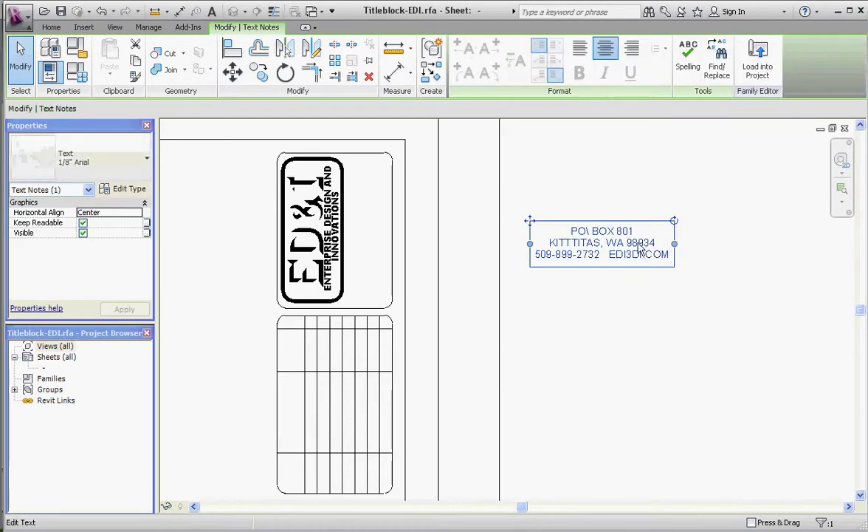
left_click(285, 71)
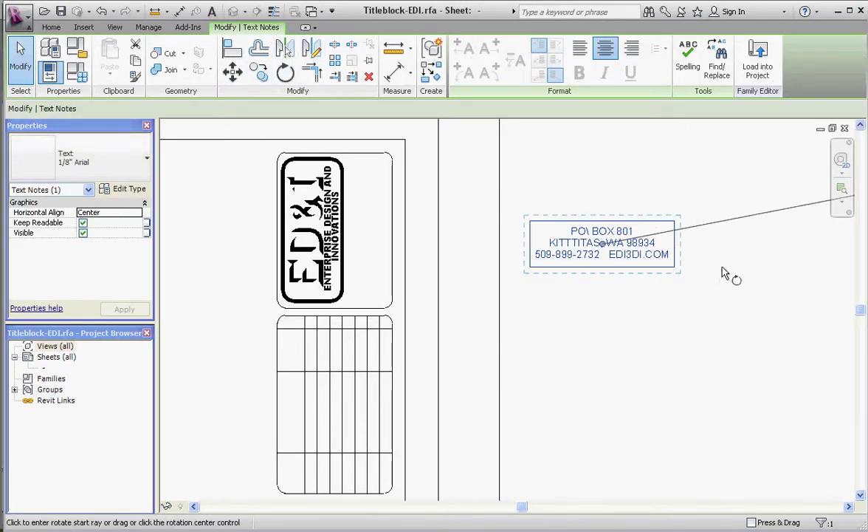
left_click(717, 229)
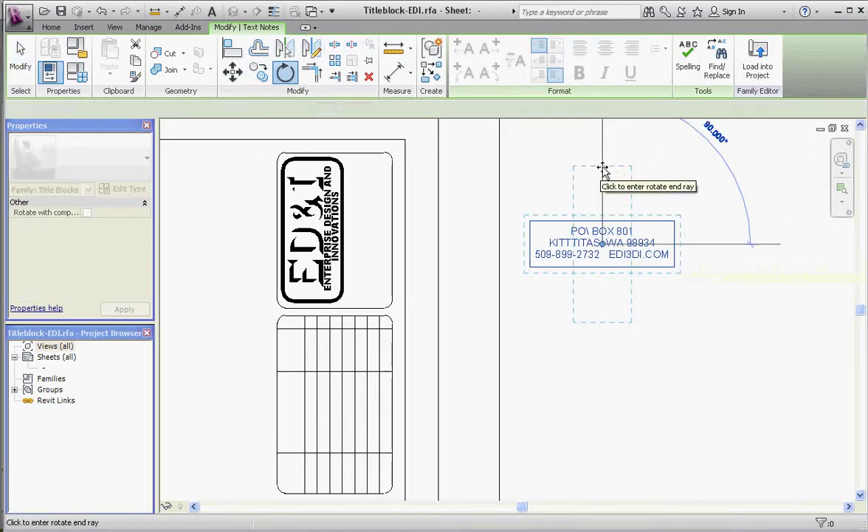
left_click(604, 170)
left_click_drag(623, 238, 344, 305, "ctrl")
left_click(446, 277)
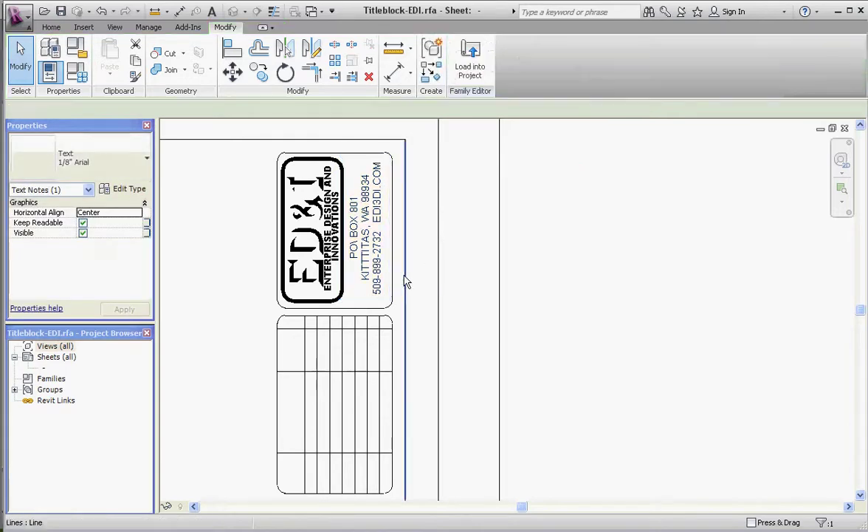
scroll(399, 306, "up", 3)
scroll(340, 235, "down", 2)
scroll(341, 234, "up", 1)
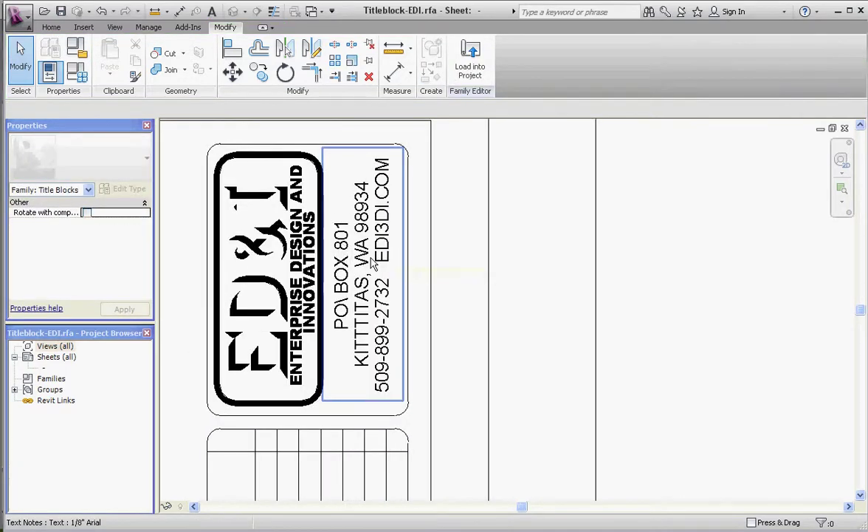
- Delete the stray backslash after 'PO' in the address note
left_click(382, 269)
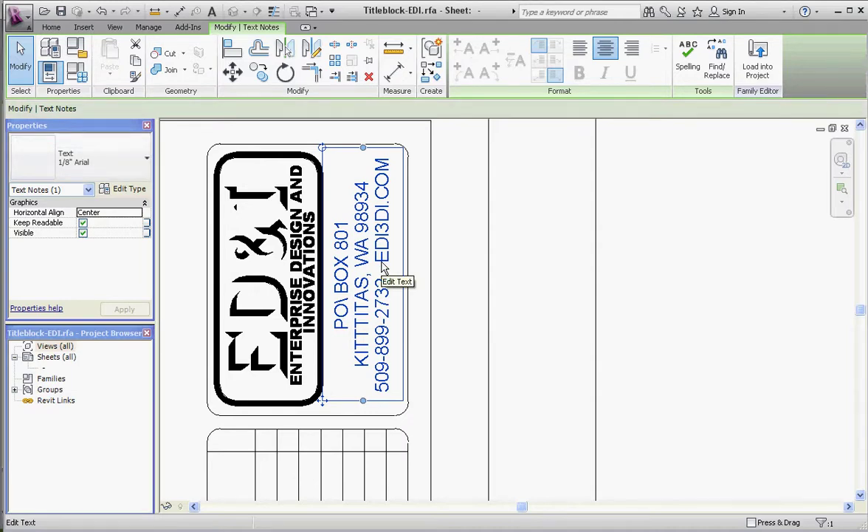
left_click(451, 265)
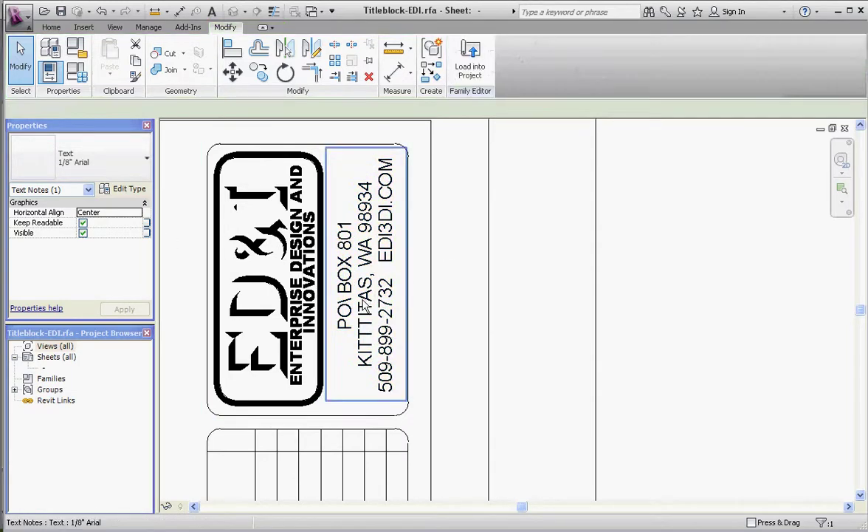
double_click(344, 262)
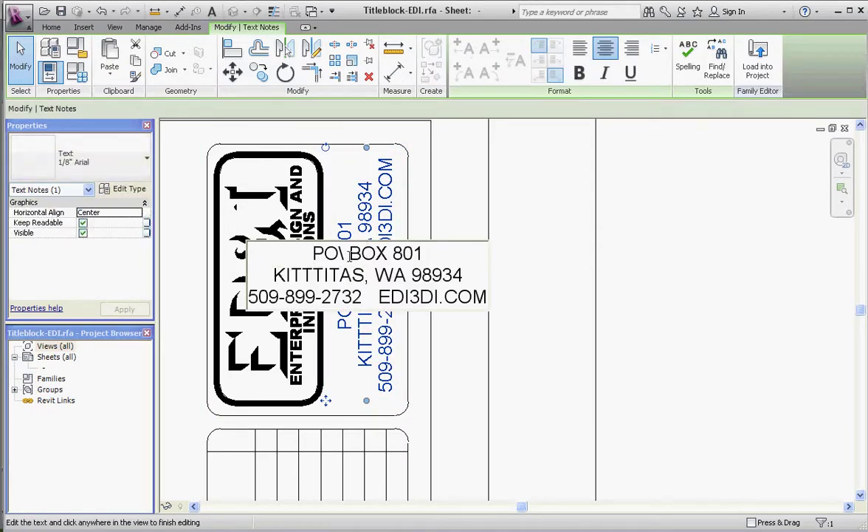
key("BackSpace")
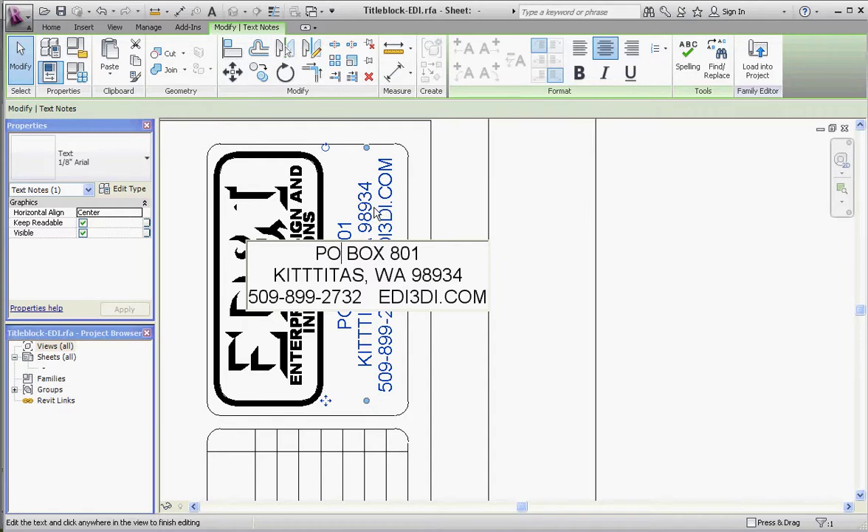
left_click(448, 211)
left_click(480, 278)
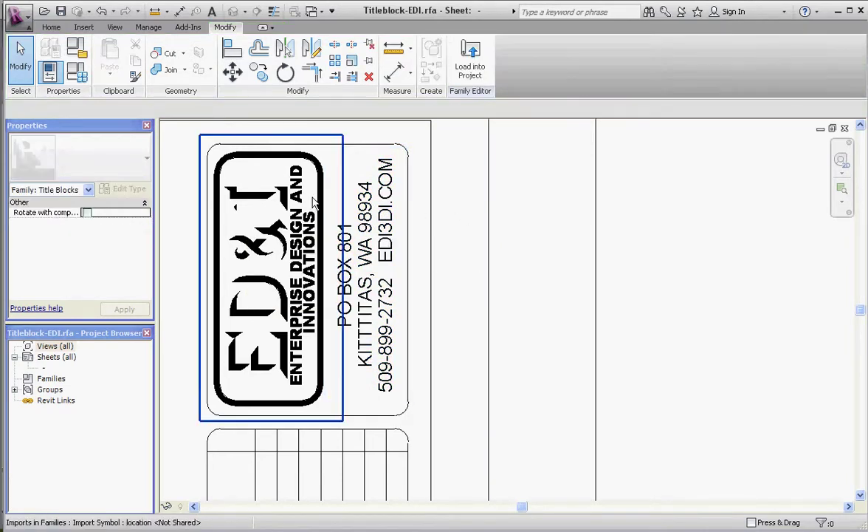
- Nudge the grid panel's top horizontal line down to a 55/128 offset below the logo
scroll(314, 201, "down", 1)
scroll(360, 184, "down", 2)
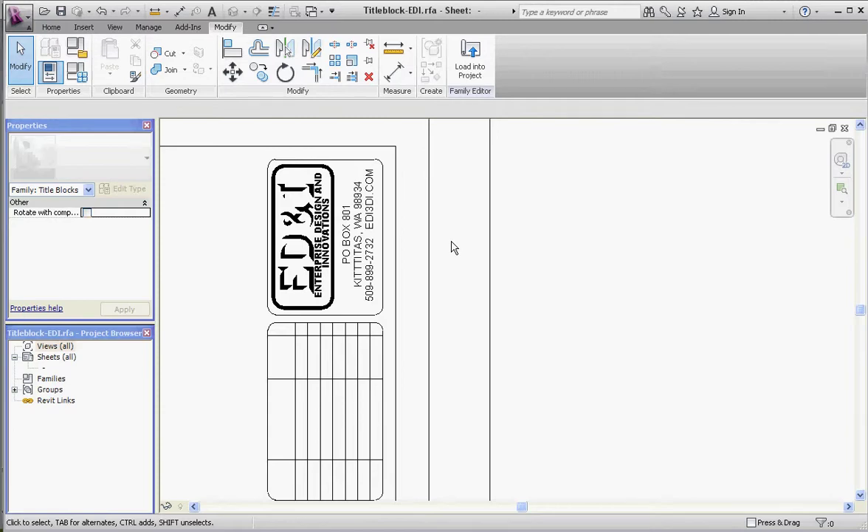
scroll(226, 192, "down", 2)
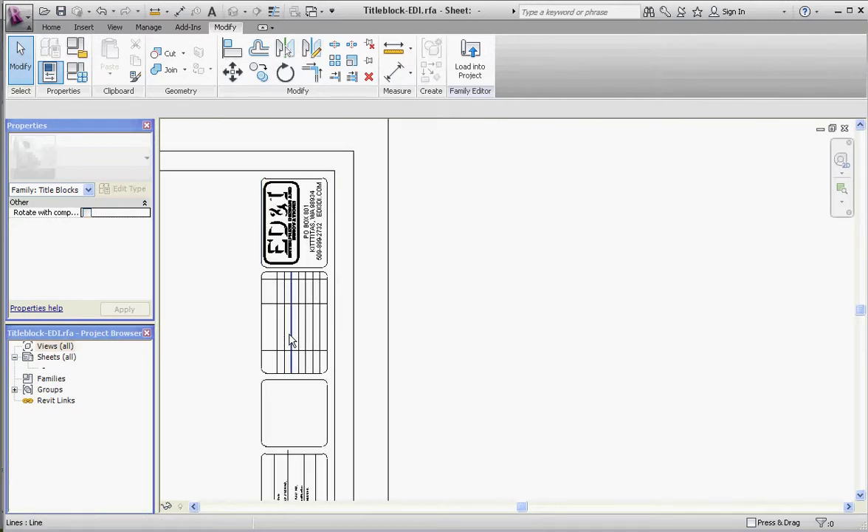
scroll(290, 338, "up", 2)
scroll(288, 244, "up", 1)
left_click(288, 241)
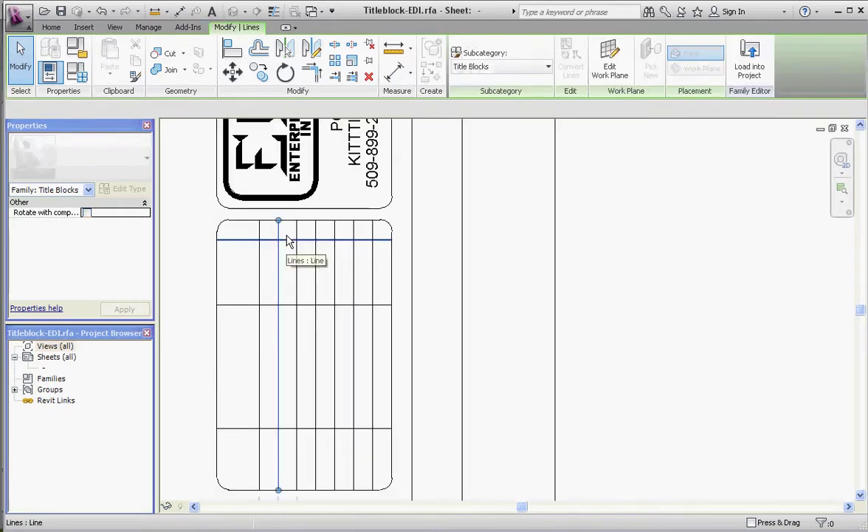
key("Down")
key("Down")
key("Down")
key("Down")
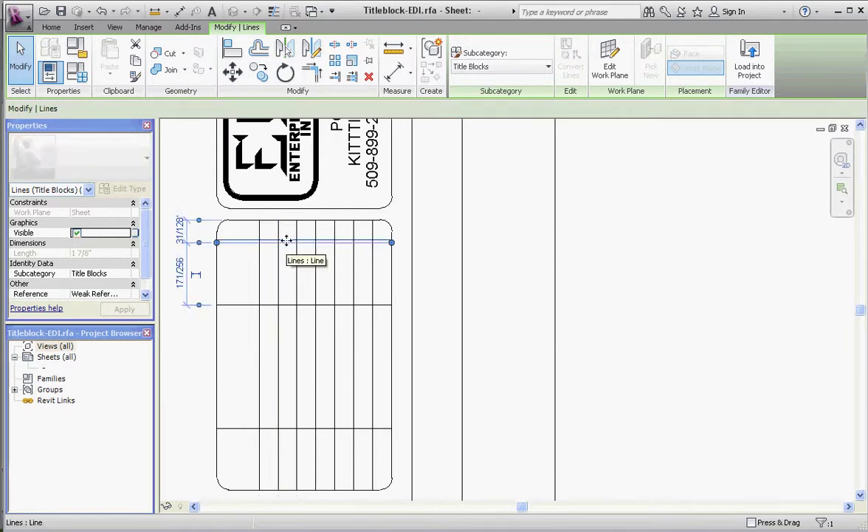
left_click(535, 230)
scroll(285, 148, "down", 3)
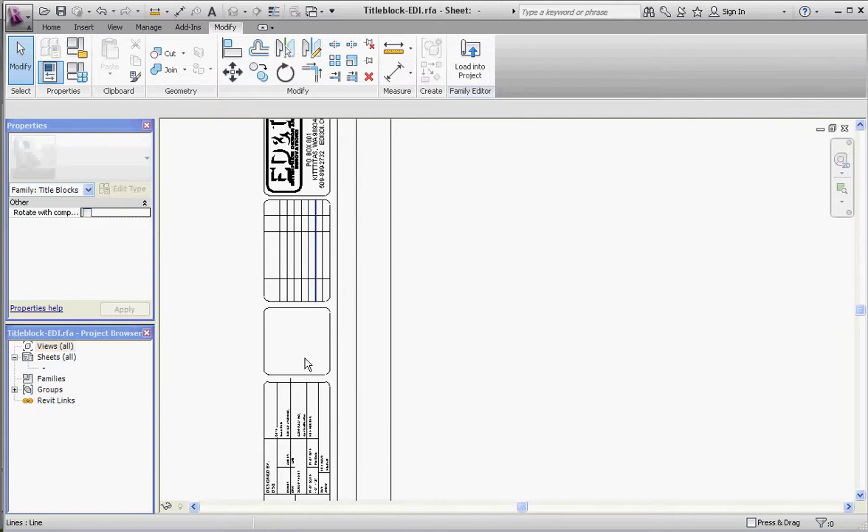
scroll(307, 364, "up", 1)
scroll(294, 387, "down", 2)
scroll(266, 297, "up", 1)
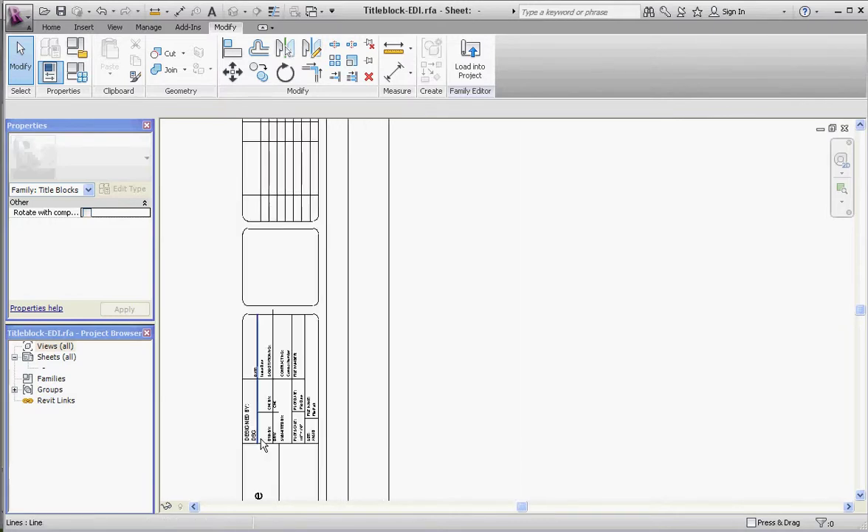
scroll(262, 443, "up", 1)
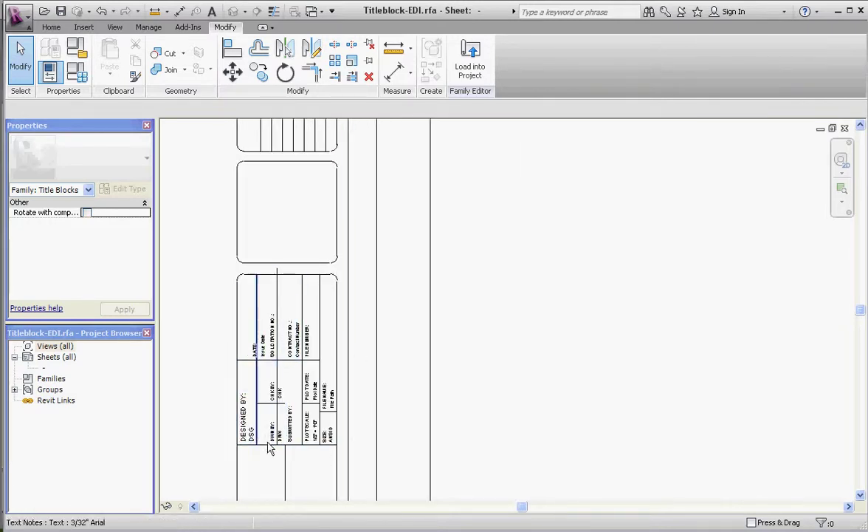